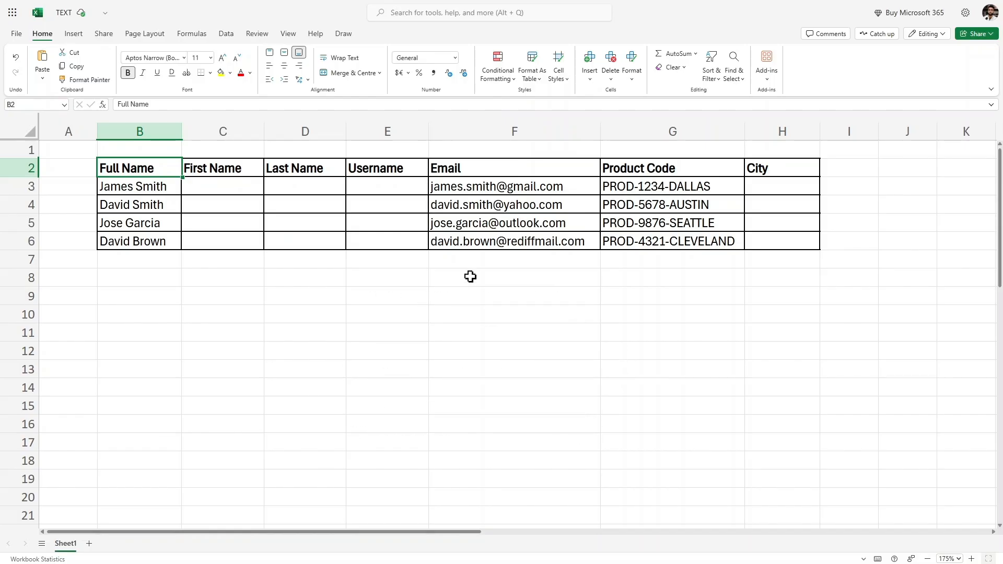
- Examine the table's headers, the Full Name entries and the empty First Name and Last Name cells
key(Down)
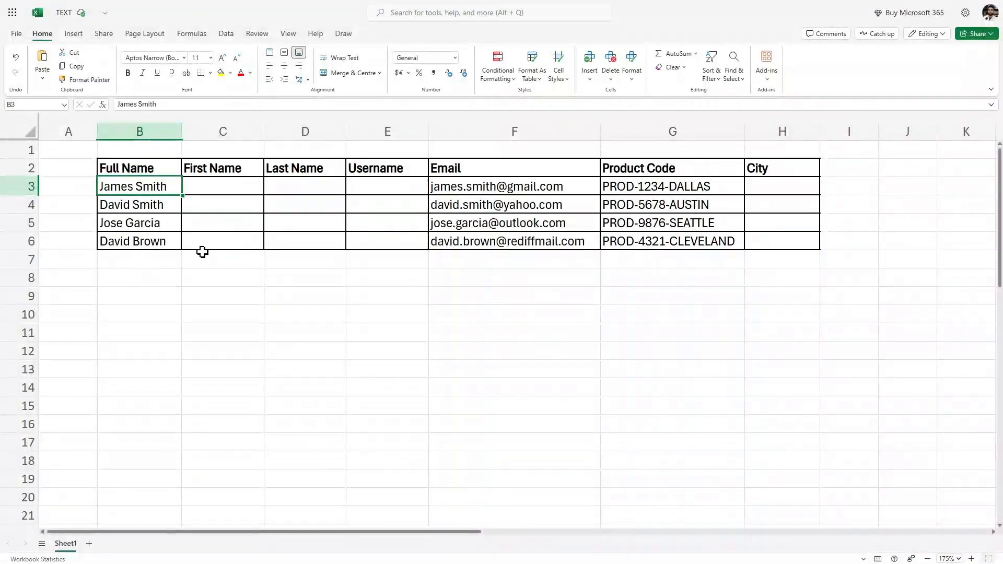
click(127, 173)
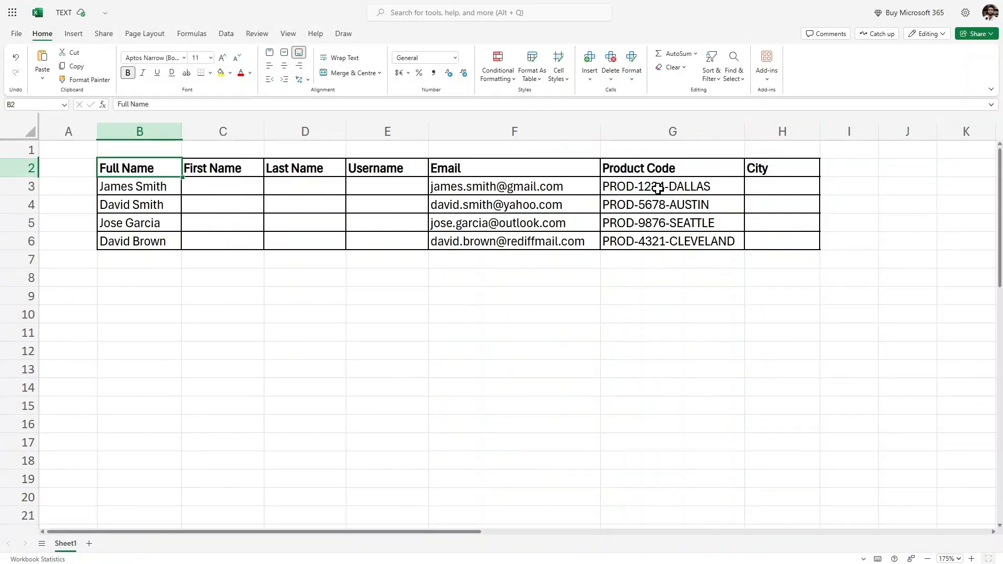
click(771, 173)
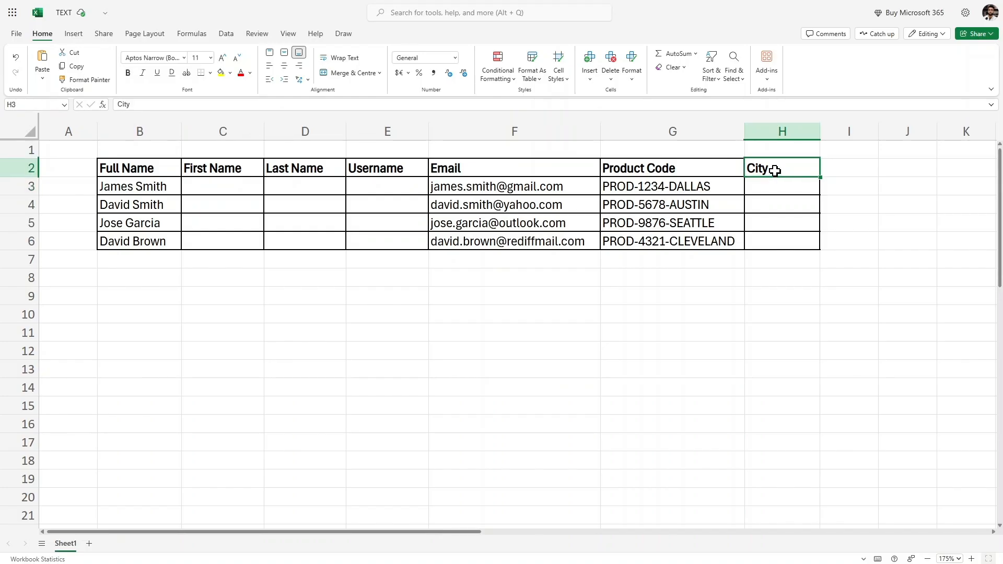
drag(112, 168, 154, 235)
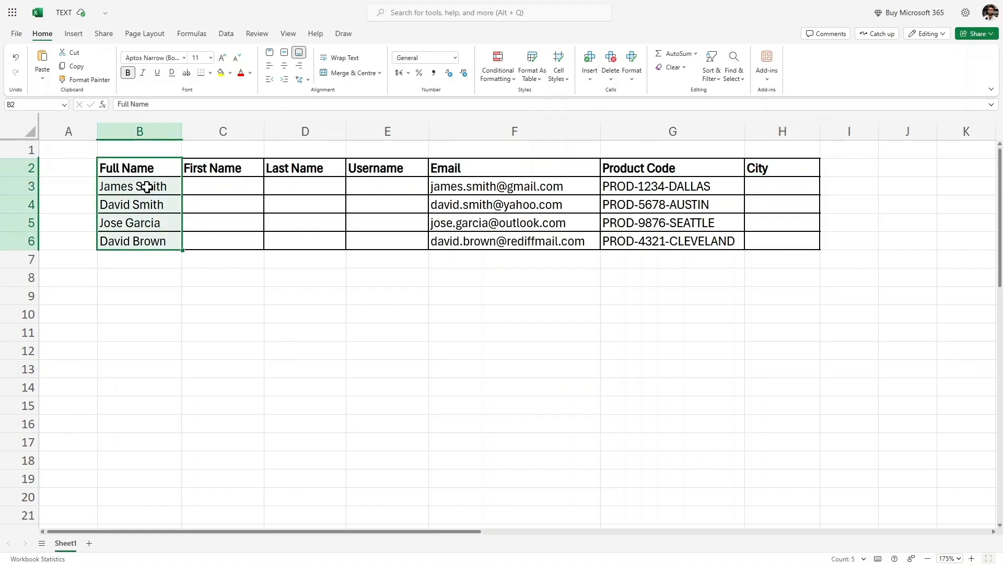
drag(207, 171, 301, 238)
click(230, 188)
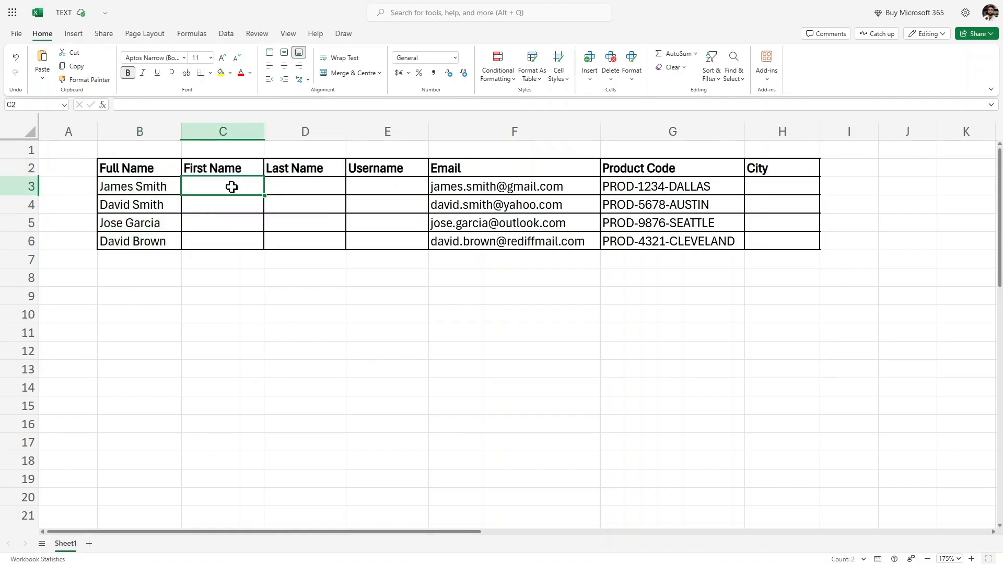
click(281, 193)
click(220, 193)
click(226, 210)
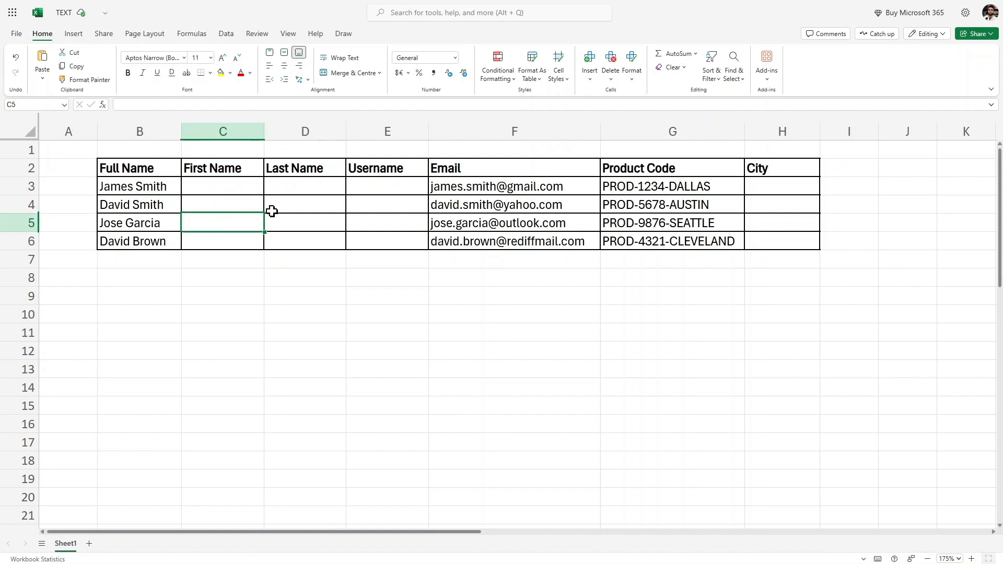
click(272, 210)
click(280, 240)
click(219, 229)
click(204, 206)
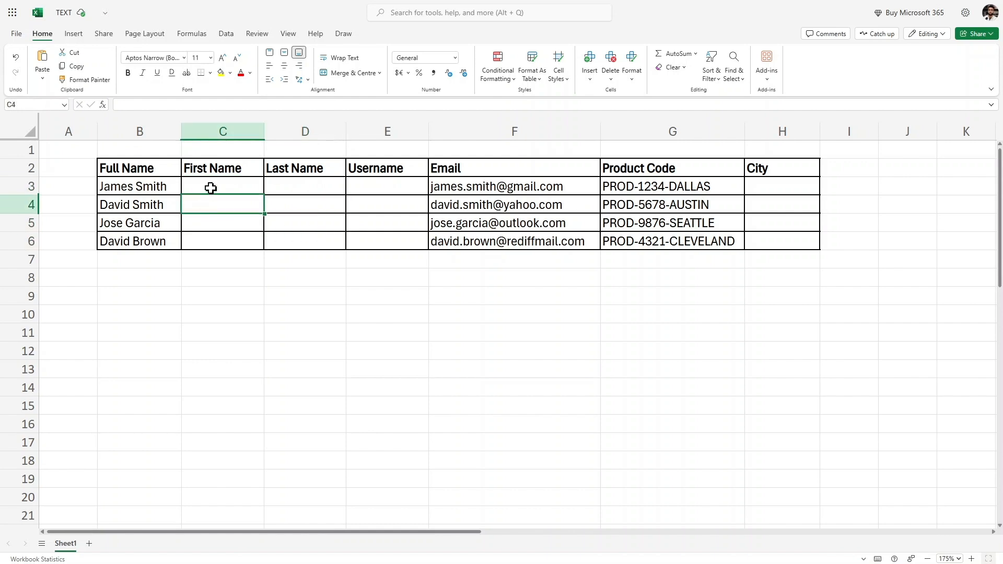
click(211, 188)
click(298, 194)
click(290, 212)
click(229, 223)
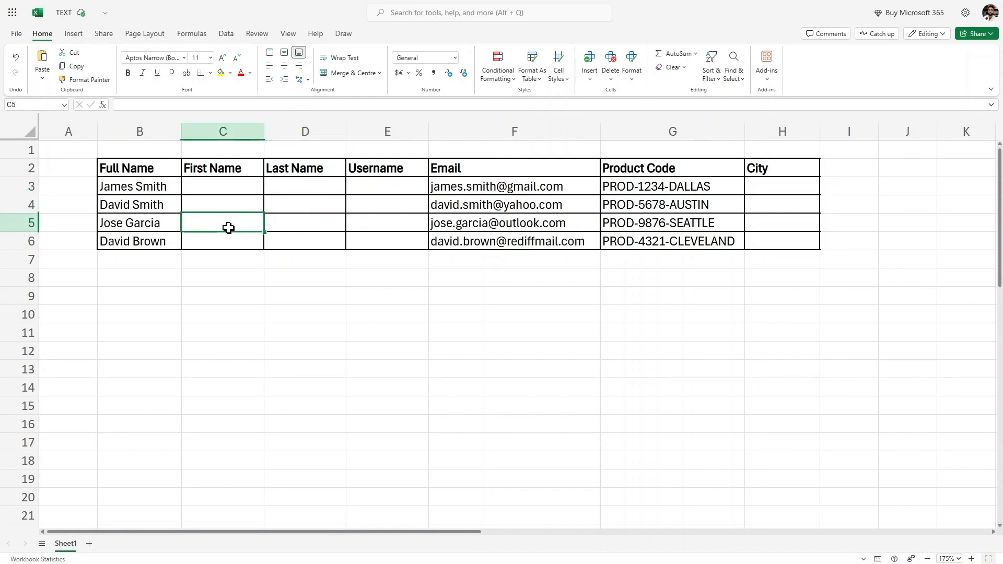
- Enter =TEXTSPLIT(B3," ") in C3 to split the full name into first and last name at the space
click(224, 191)
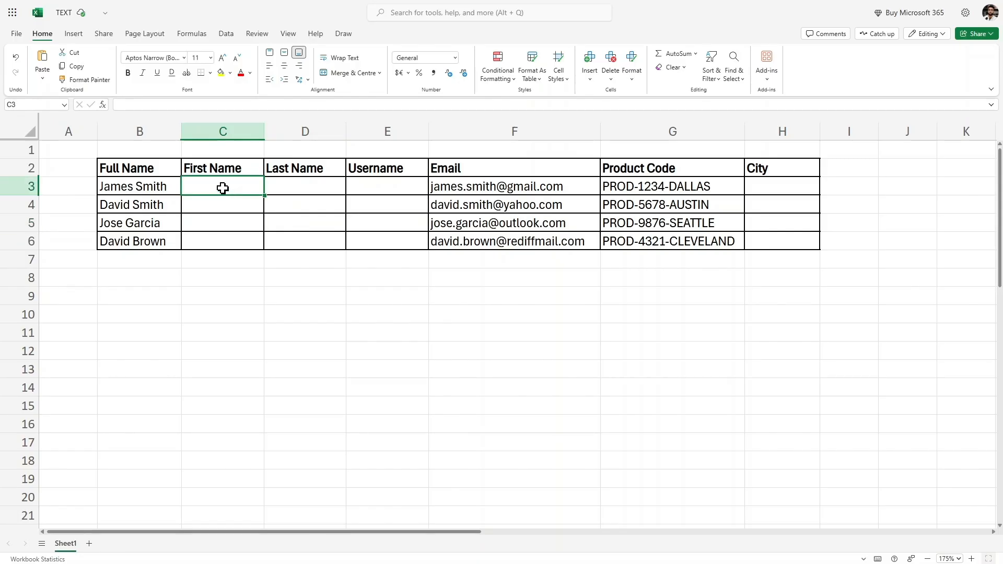
double_click(222, 187)
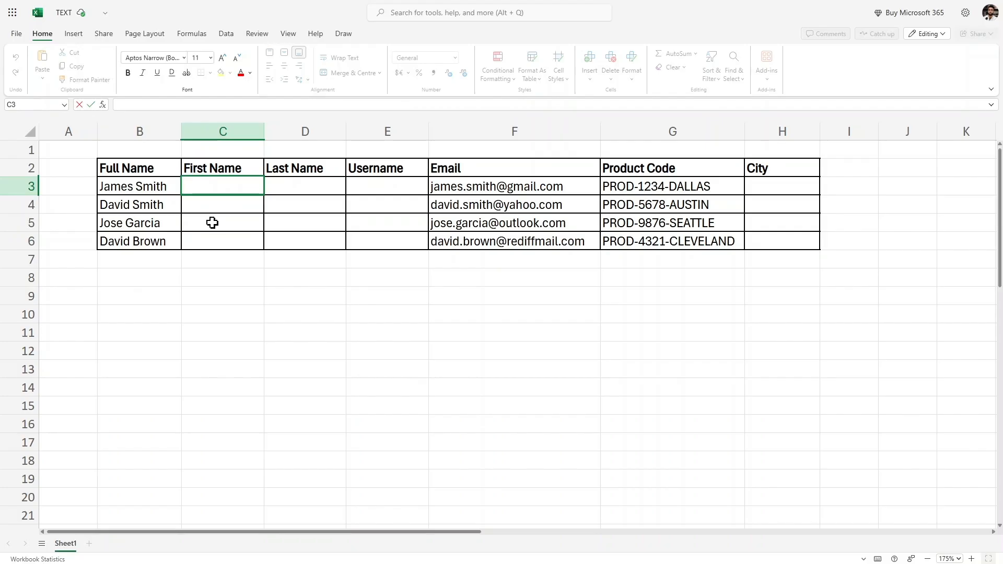
text(=)
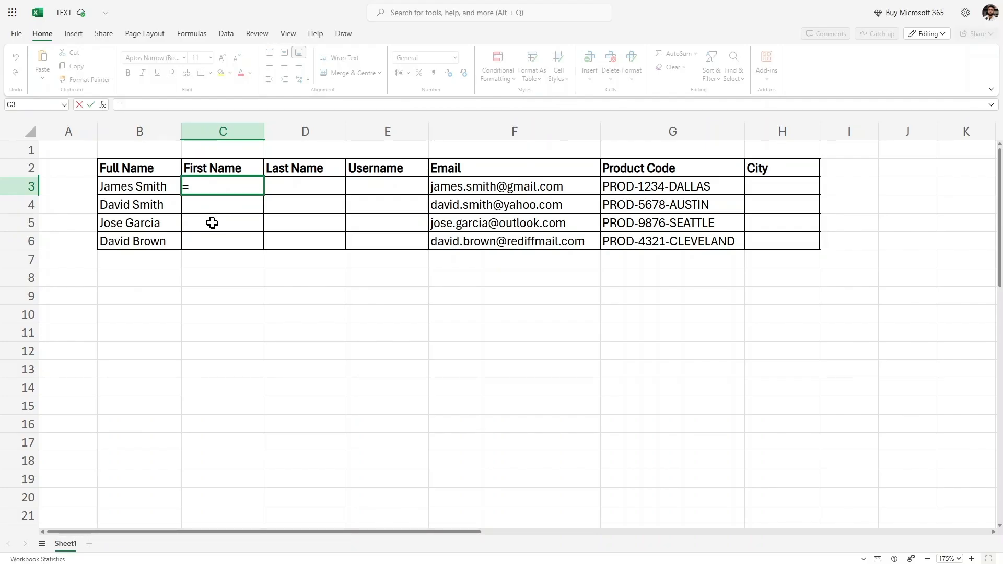
text(TEXTSPL)
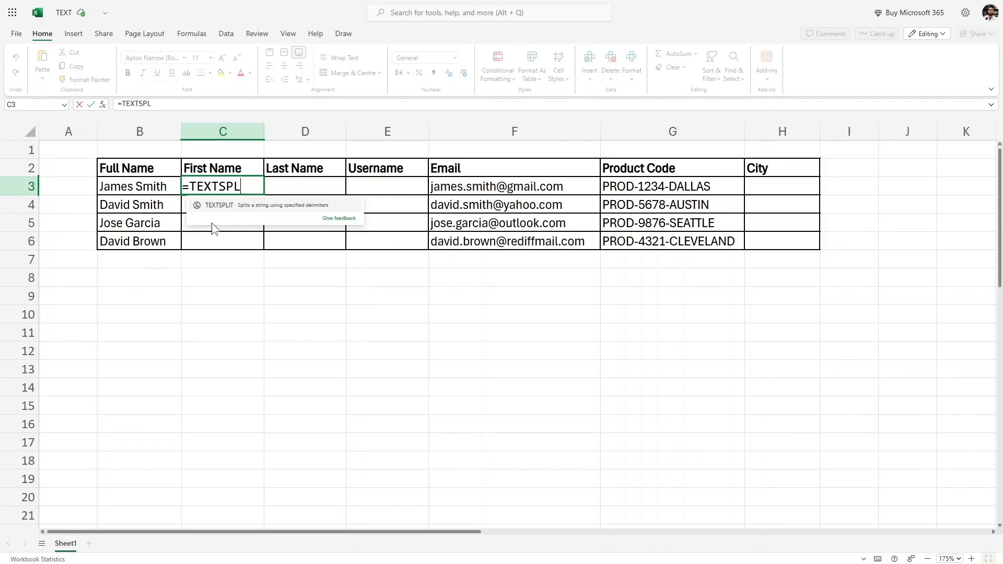
text(IT()
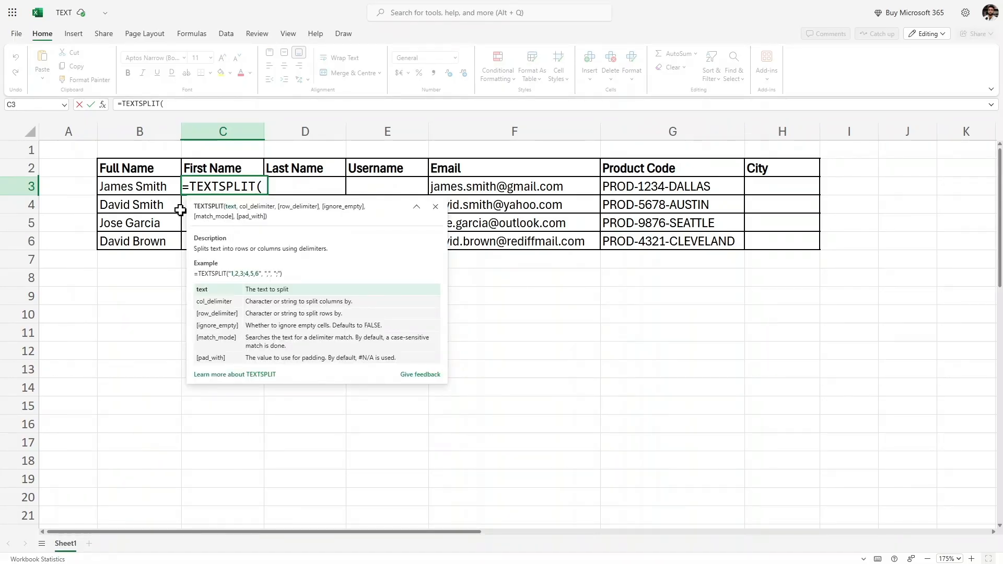
click(142, 188)
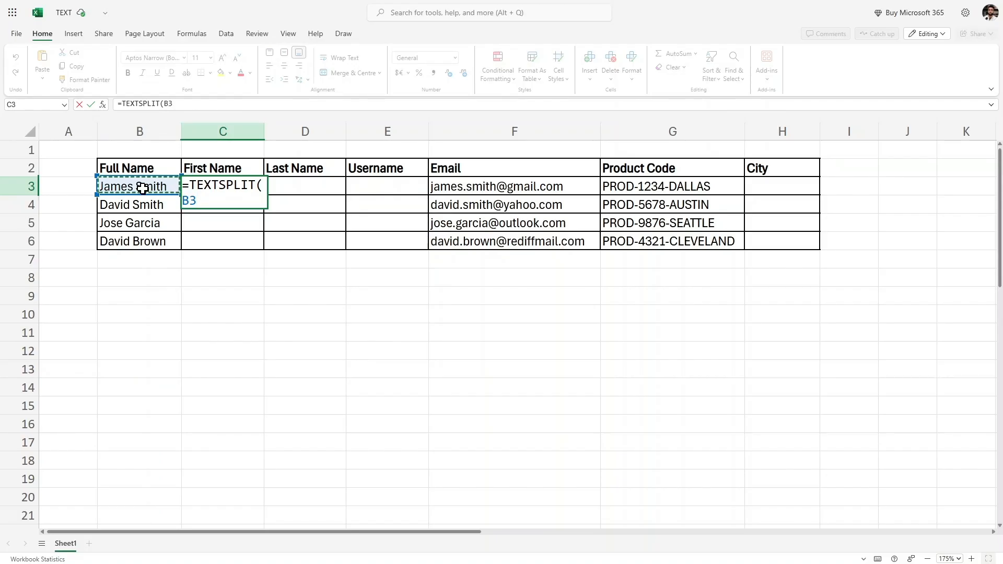
text(,)
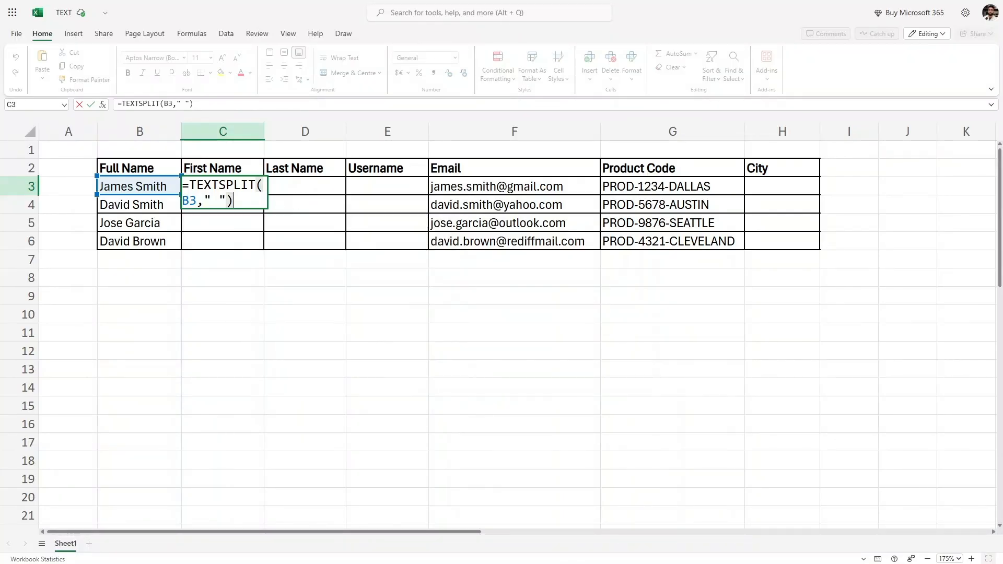
key(Return)
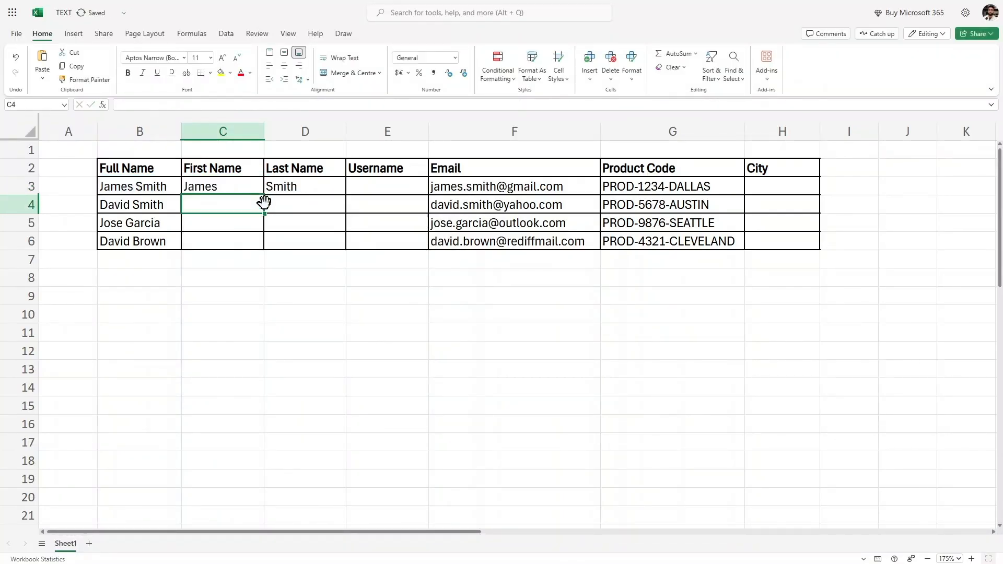
- Fill the TEXTSPLIT formula from C3 down to C6 to split the remaining full names
click(219, 188)
click(300, 188)
click(238, 188)
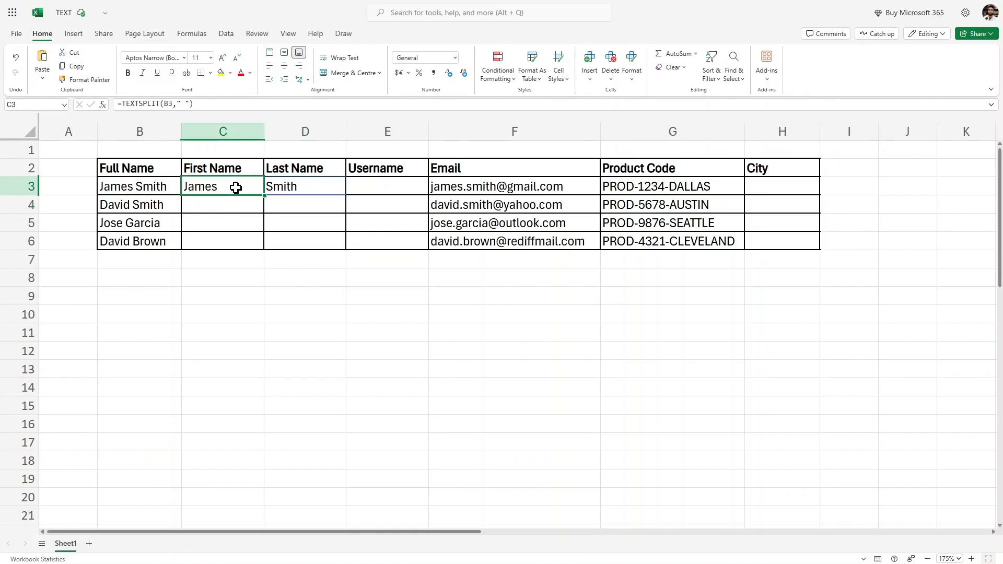
drag(263, 196, 263, 245)
click(340, 240)
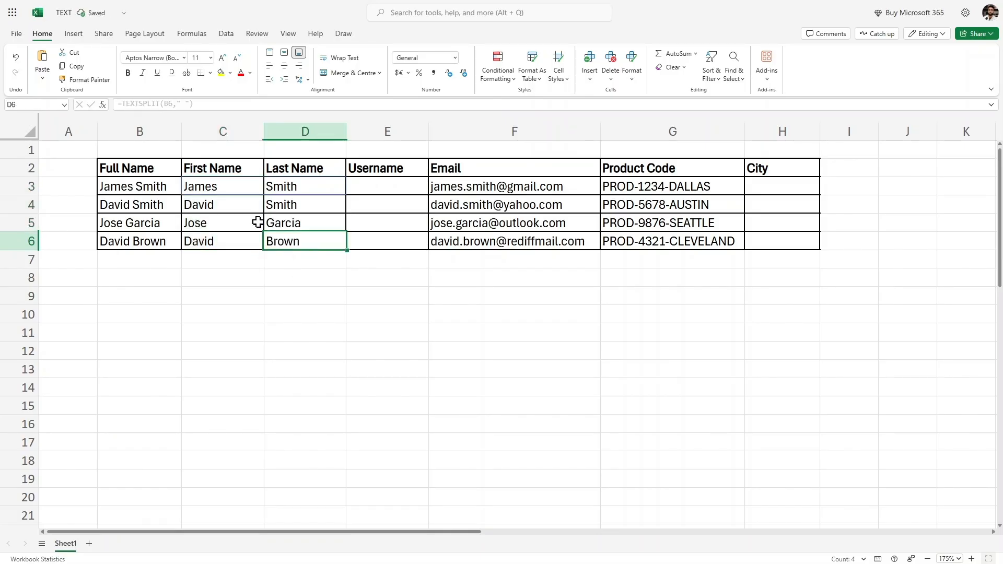
click(310, 194)
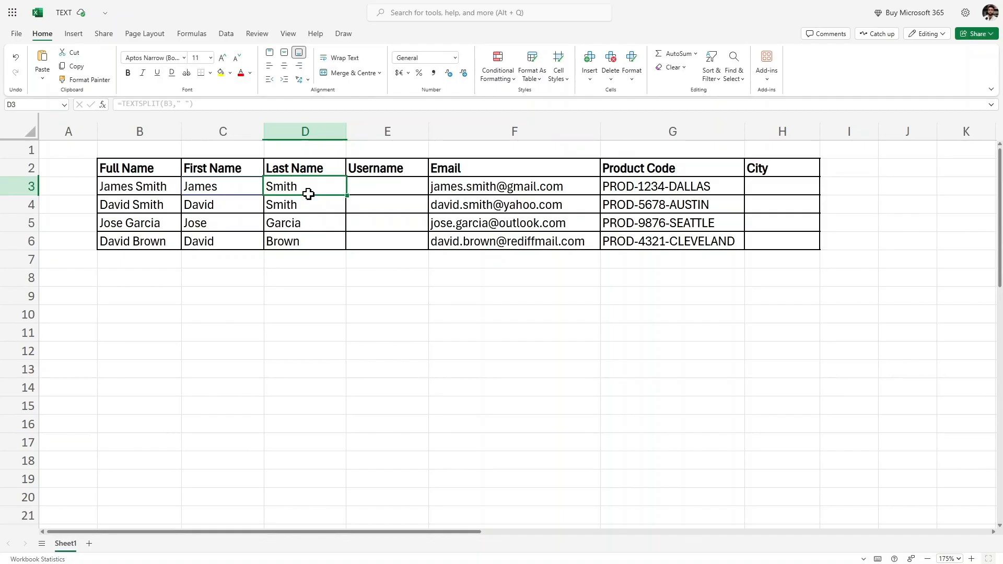
- Examine the Email entries, the part before the @ sign and the empty Username cells in rows 3 to 6
click(476, 179)
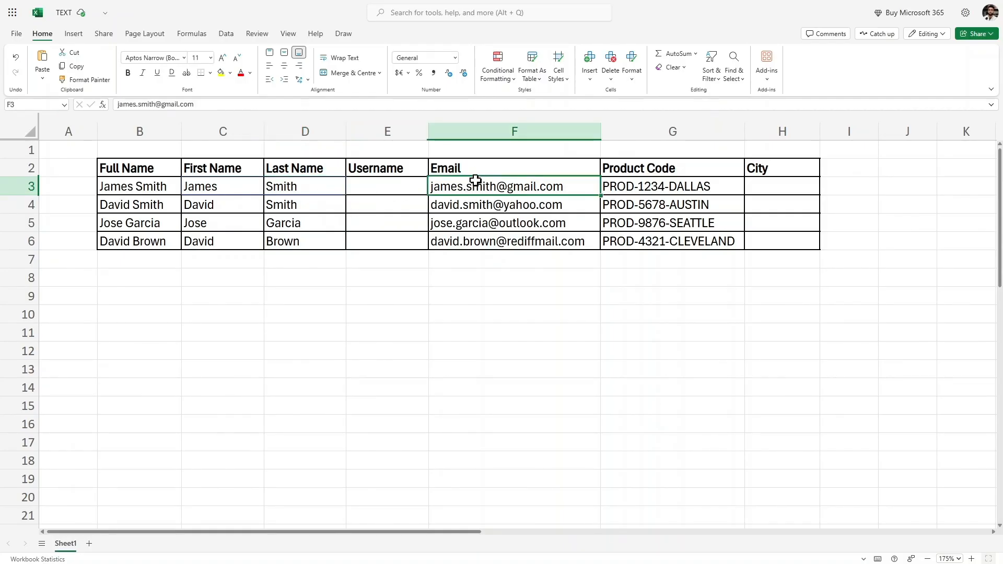
click(476, 205)
click(477, 223)
click(479, 240)
click(479, 223)
click(464, 204)
click(463, 191)
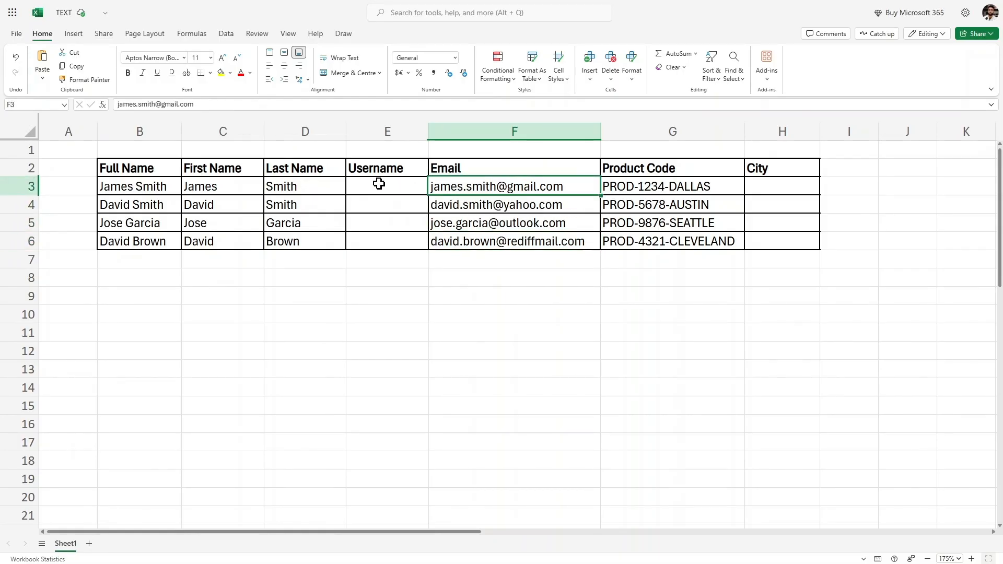
click(375, 184)
click(370, 209)
click(383, 241)
click(390, 223)
click(394, 194)
click(453, 191)
double_click(460, 191)
drag(430, 186, 490, 187)
click(476, 224)
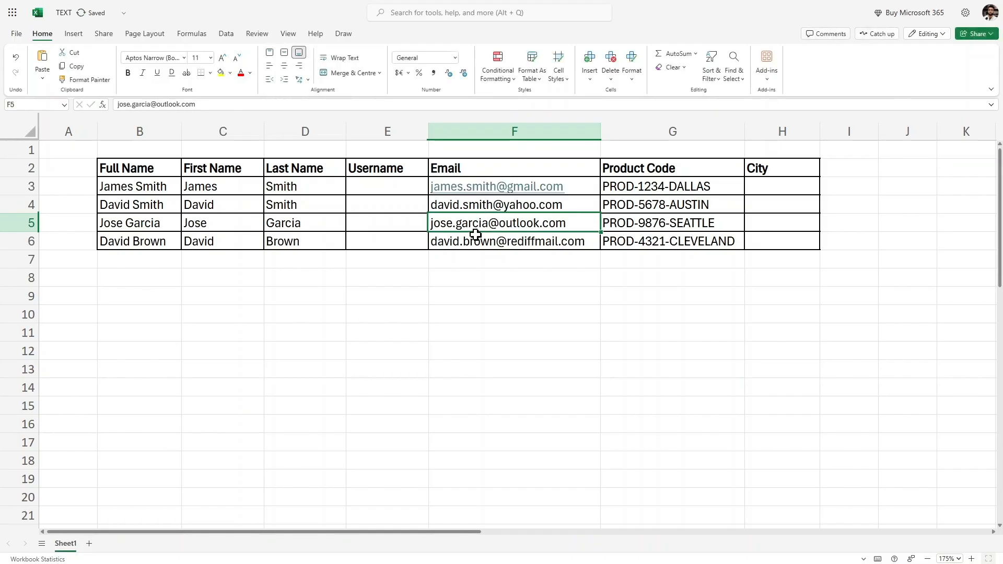
click(475, 242)
click(489, 191)
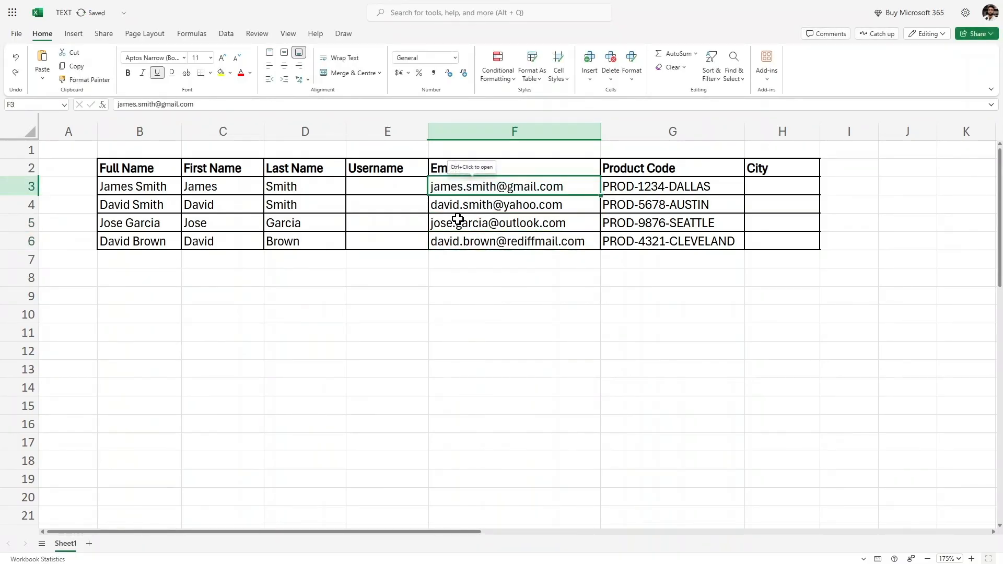
- Enter =TEXTBEFORE(F3,"@") in E3 to extract the username from the email address
click(378, 193)
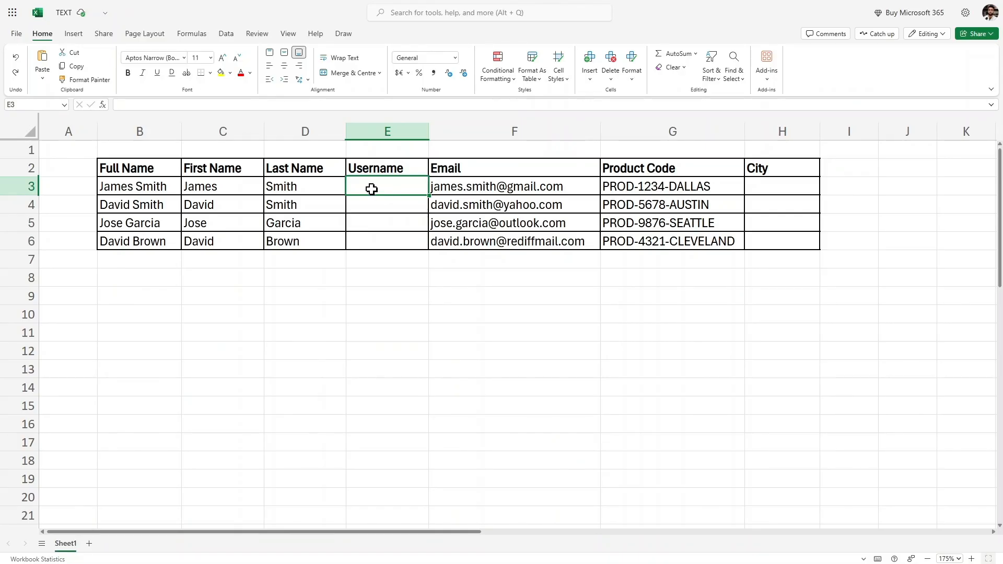
double_click(383, 189)
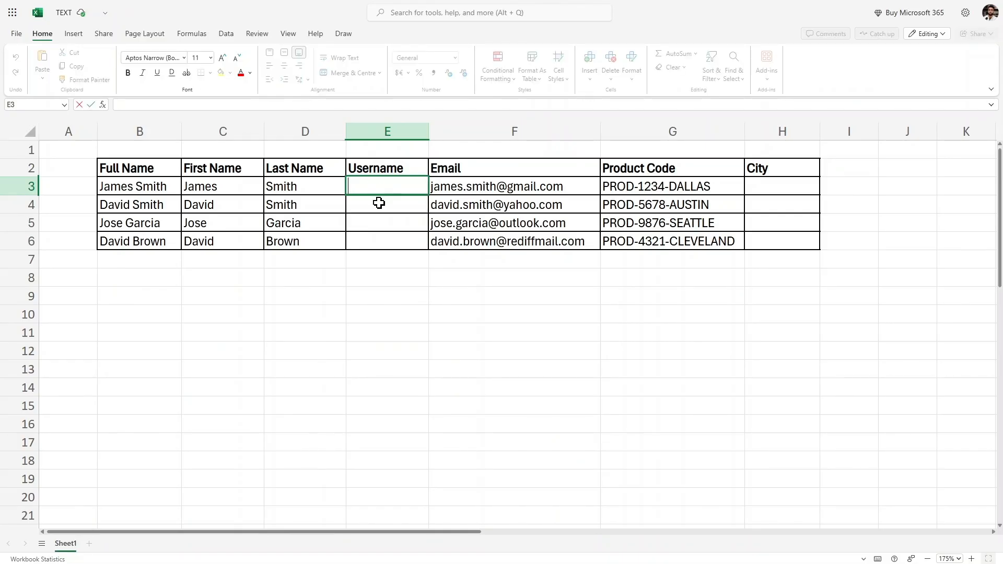
text(=)
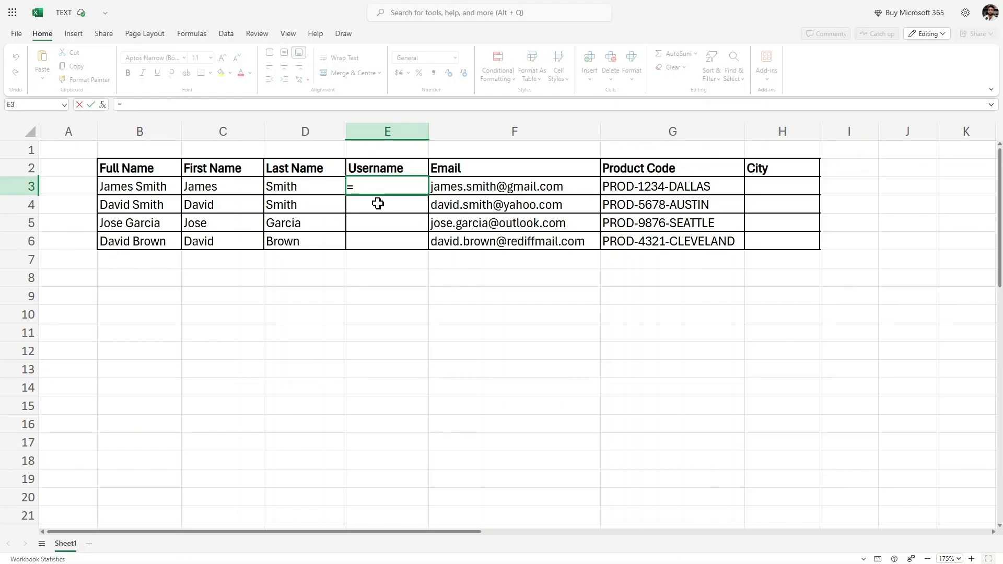
text(TEXTBEFORE)
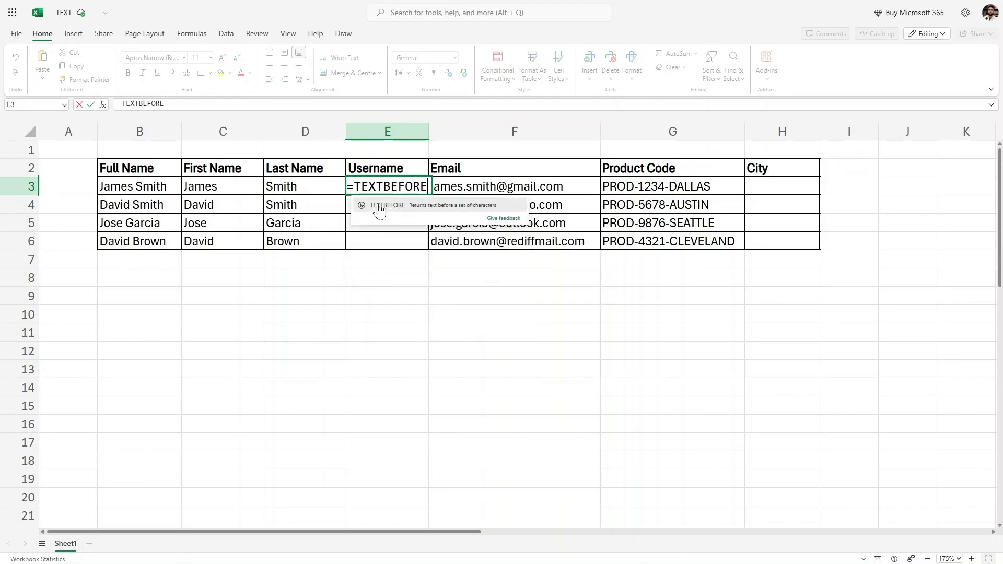
text(()
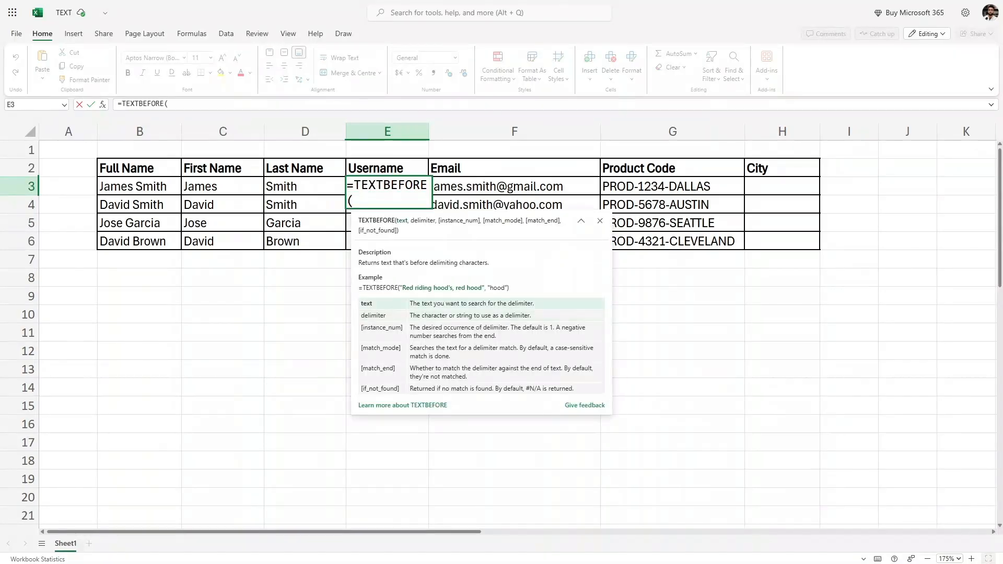
click(476, 186)
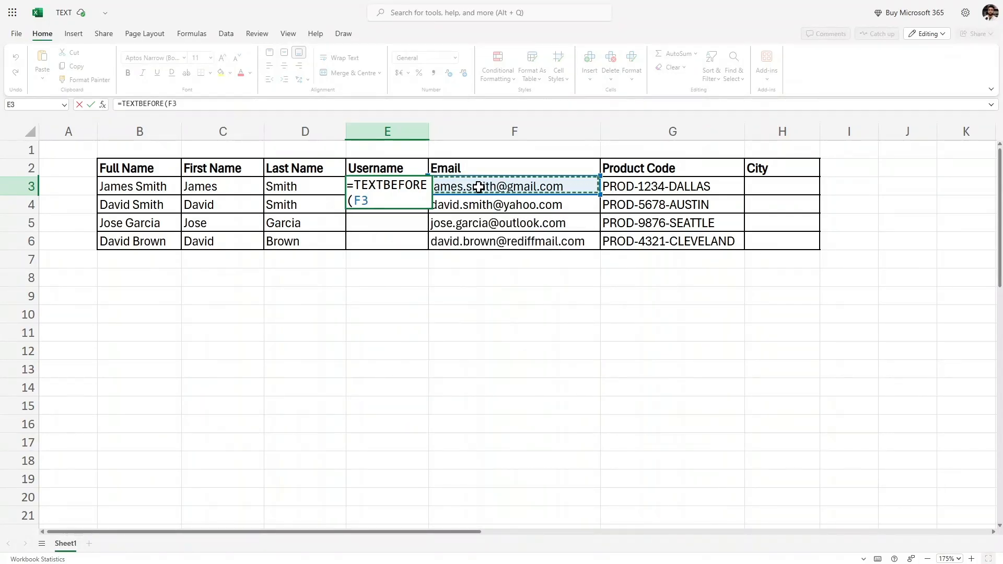
text(,"@)
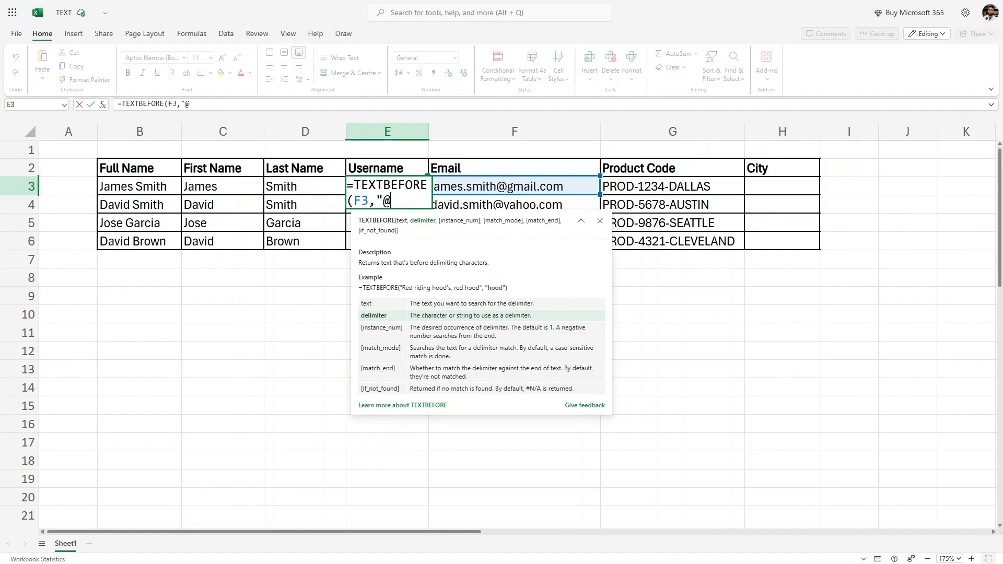
text())
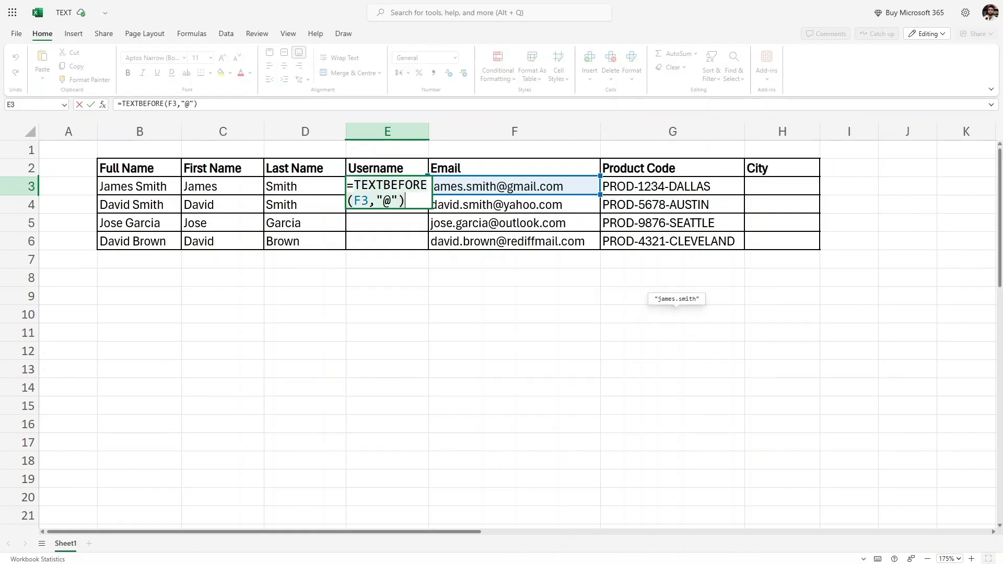
click(406, 201)
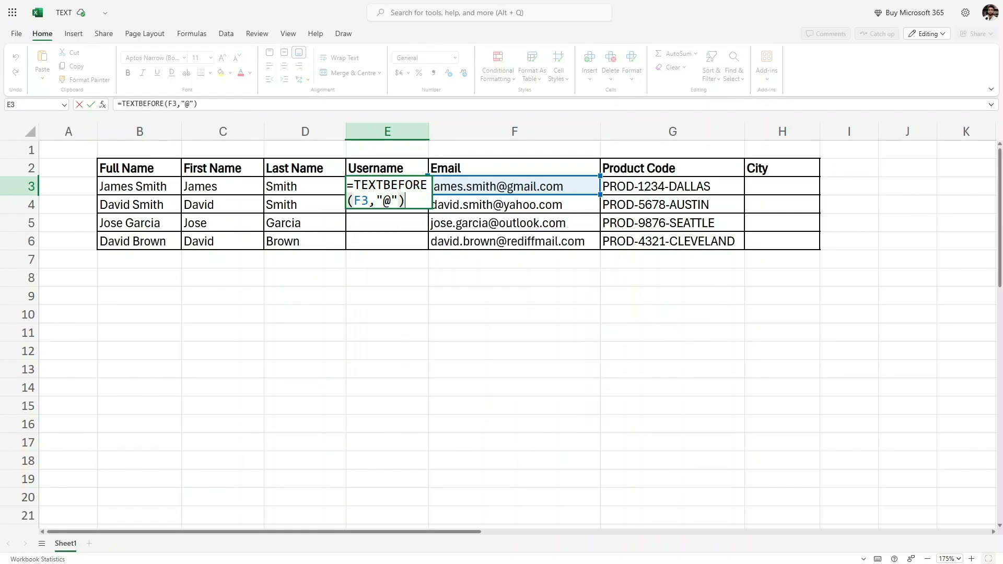
key(Return)
- Fill the TEXTBEFORE formula from E3 down to E6, and undo that fill
click(412, 189)
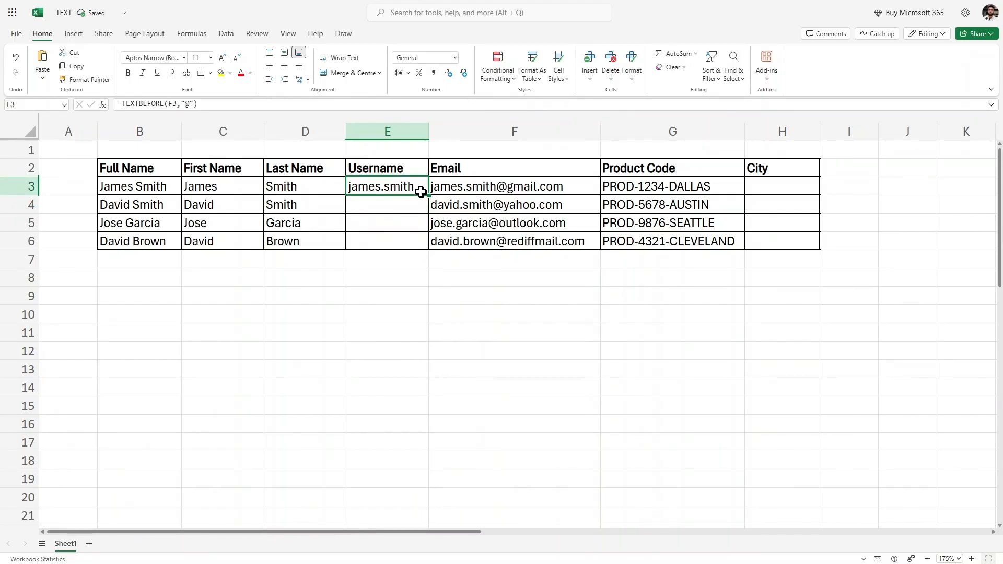
drag(429, 195, 427, 244)
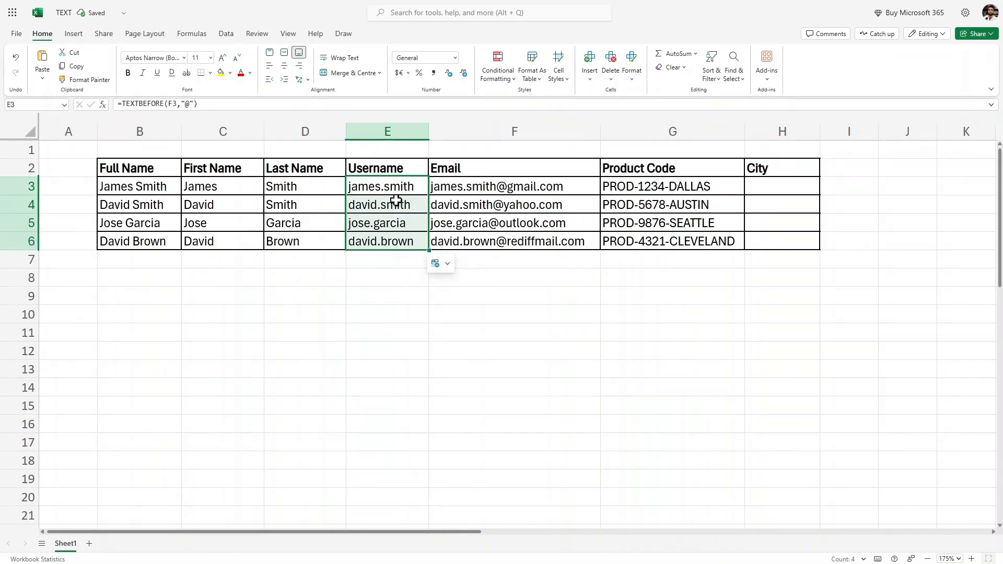
key(ctrl+z)
- Change the E3 formula to =TEXTBEFORE(F3:F6,"@") to extract all the usernames at once, and check the Username cells
double_click(413, 188)
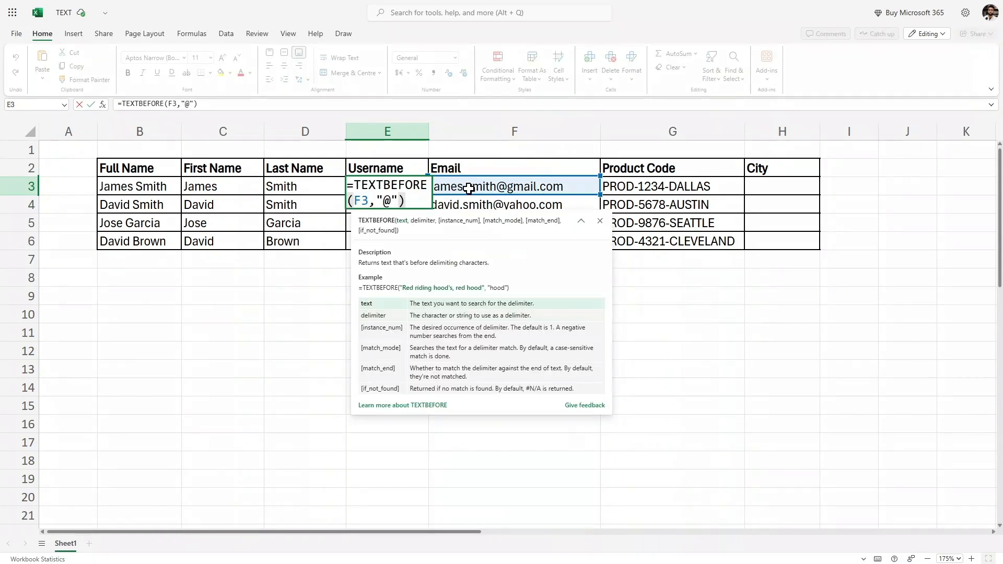
key(Escape)
drag(460, 189, 476, 204)
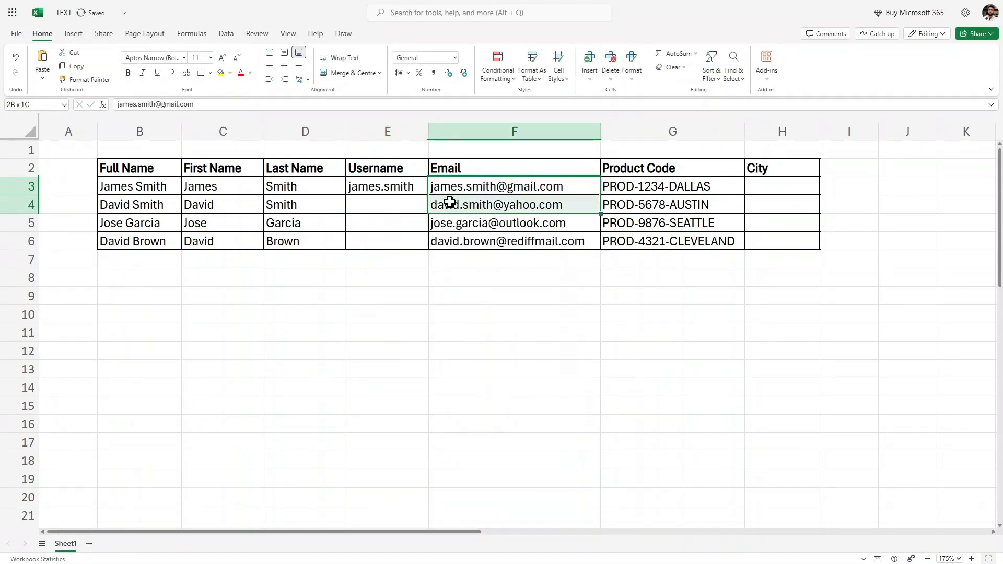
double_click(385, 188)
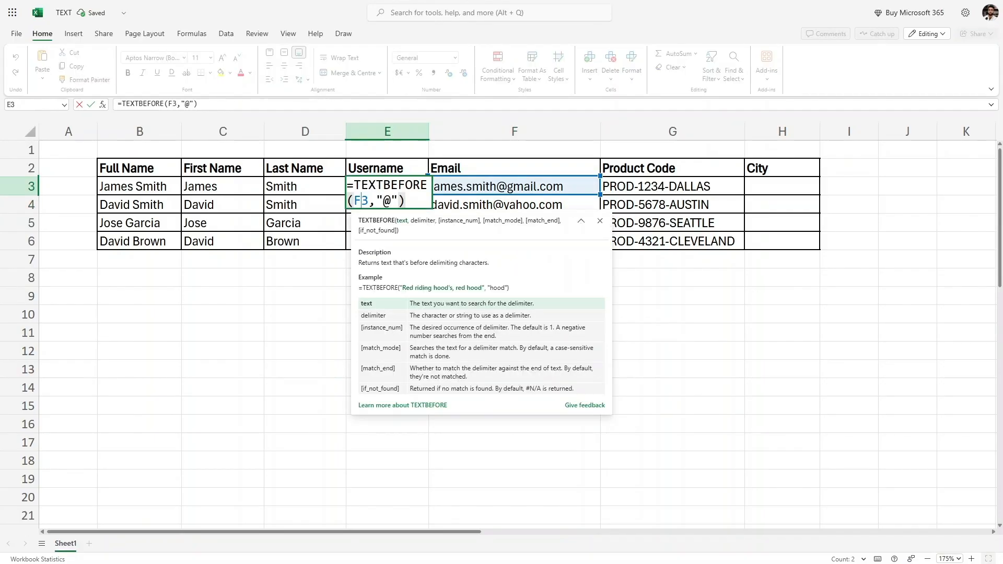
key(BackSpace)
key(BackSpace)
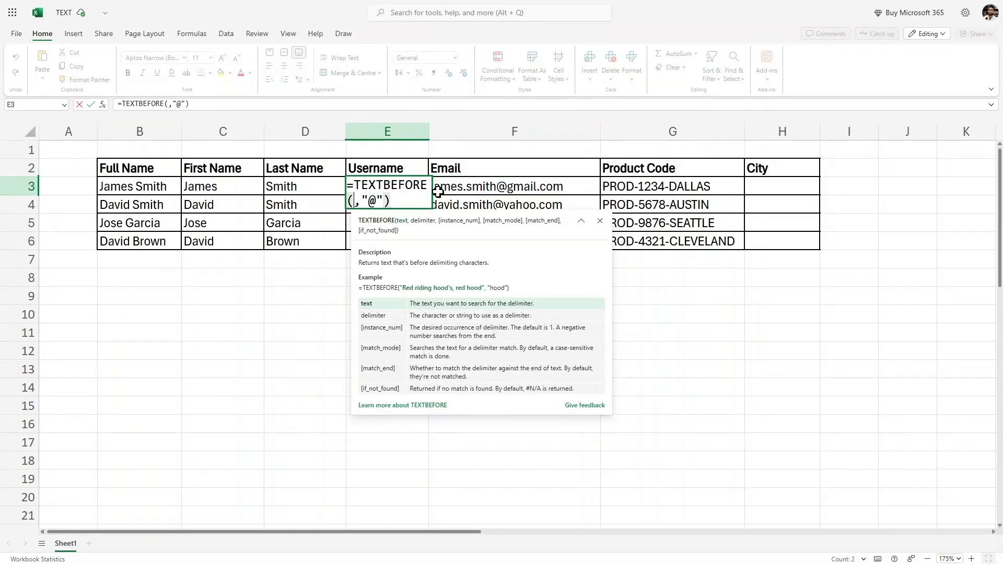
drag(443, 188, 474, 241)
key(Return)
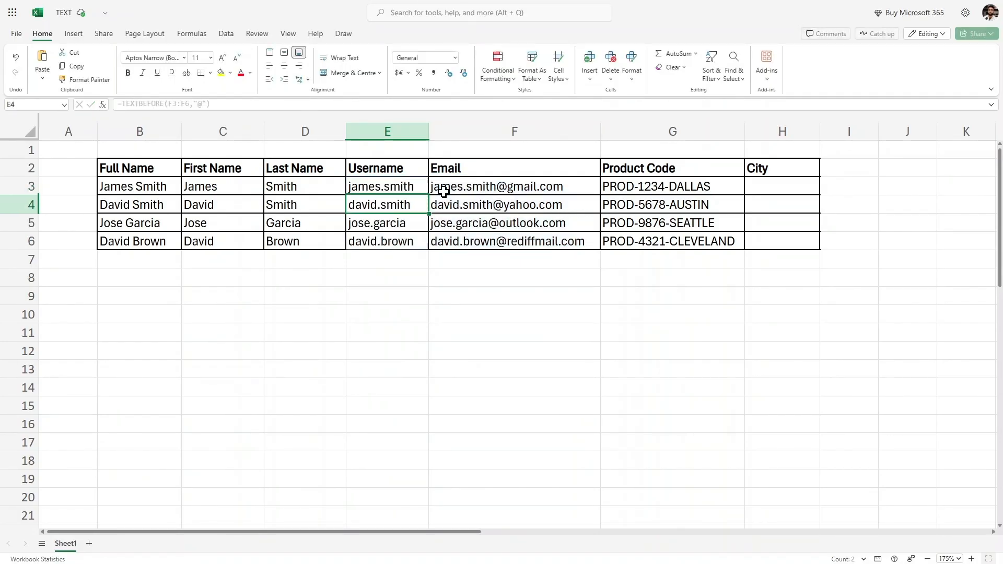
click(414, 229)
click(414, 244)
click(406, 229)
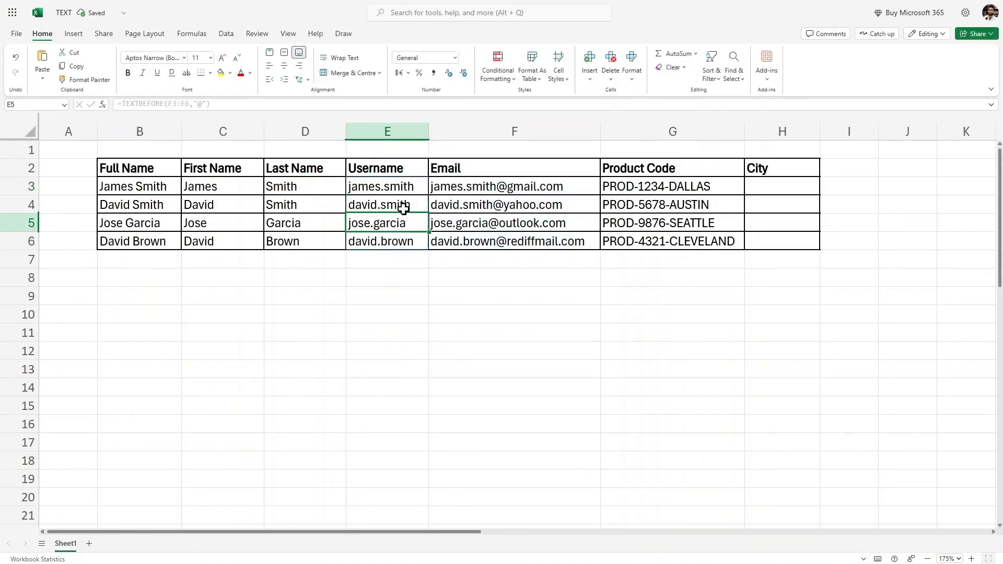
click(403, 208)
click(411, 186)
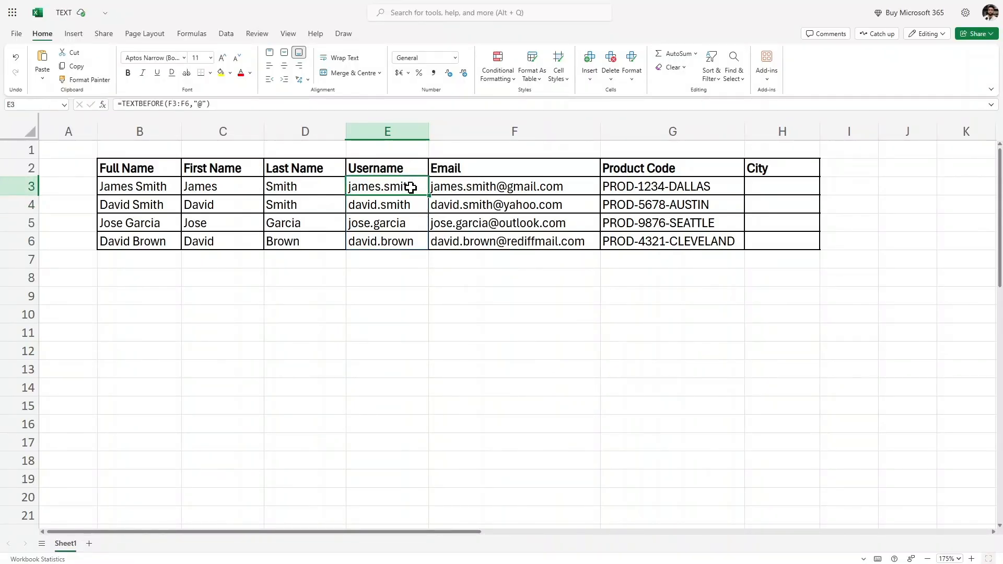
- Examine the Product Code entries in G3 to G6, especially the city part after the second hyphen
click(769, 188)
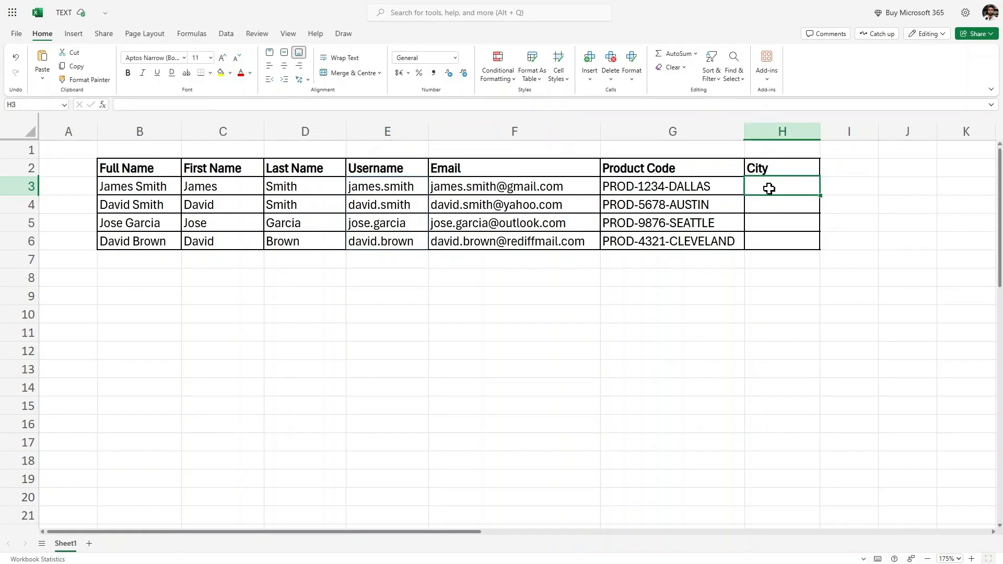
click(637, 188)
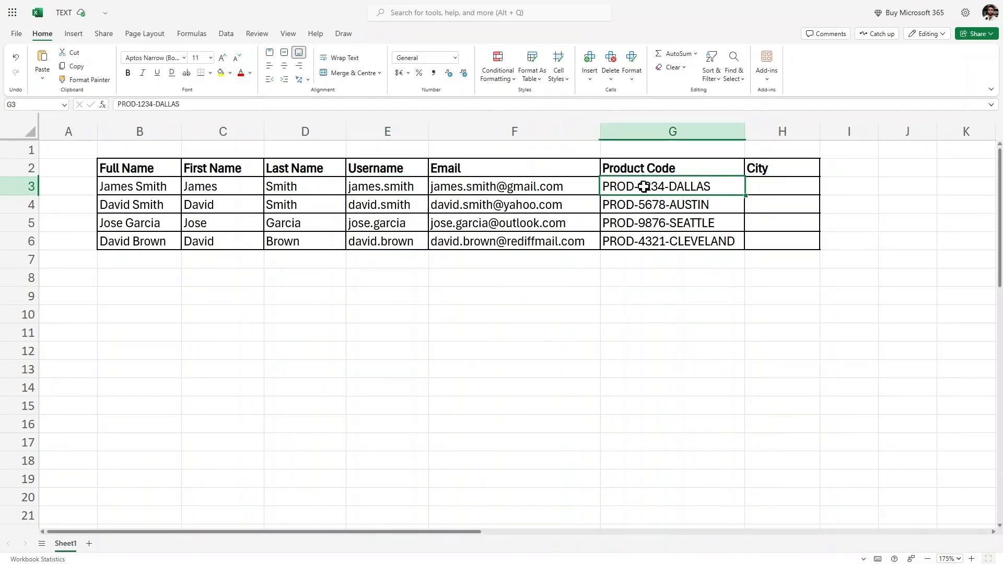
key(F2)
drag(669, 186, 700, 210)
double_click(687, 205)
double_click(698, 240)
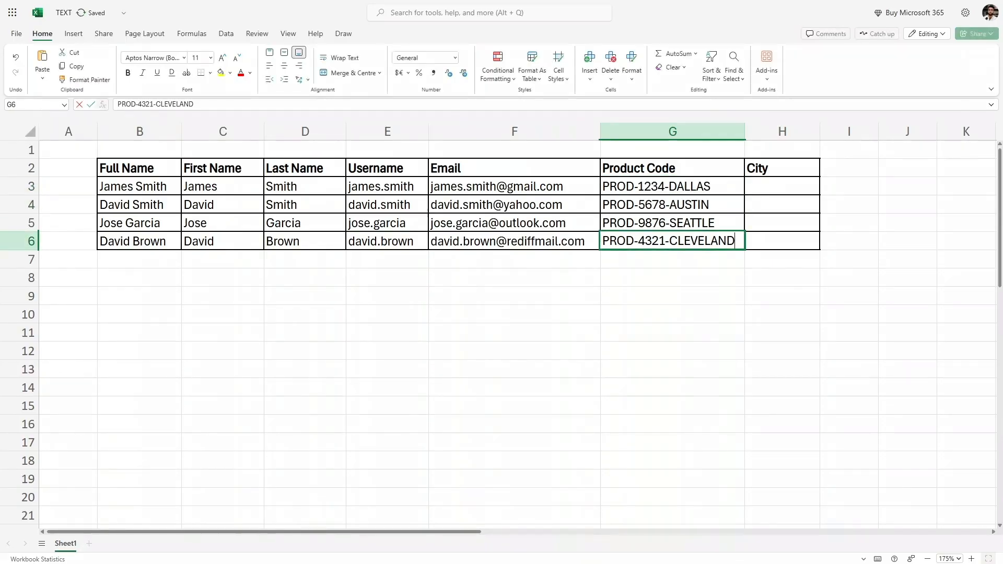
double_click(689, 224)
key(shift+Left)
key(shift+Left)
key(shift+Left)
key(shift+Left)
key(shift+Left)
key(shift+Left)
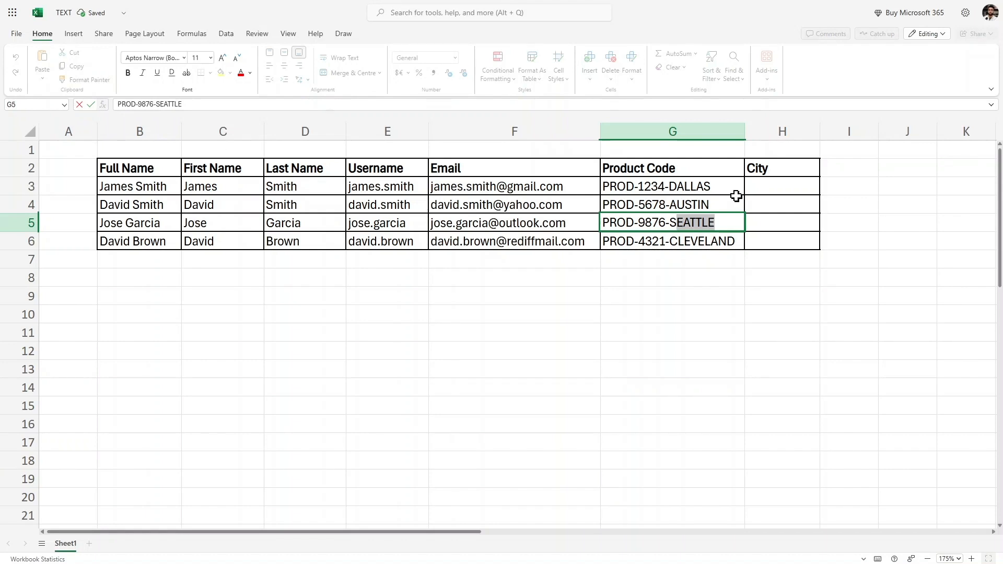
- Enter =TEXTAFTER(G3,"-",2) in H3 to extract the city after the second hyphen of the product code
click(752, 190)
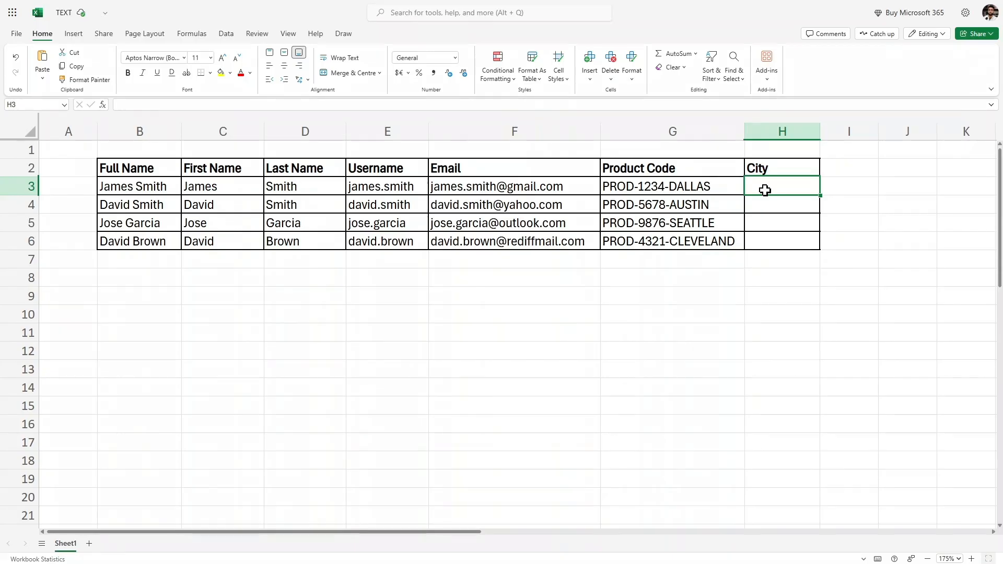
double_click(765, 190)
text(TEXTAFTER()
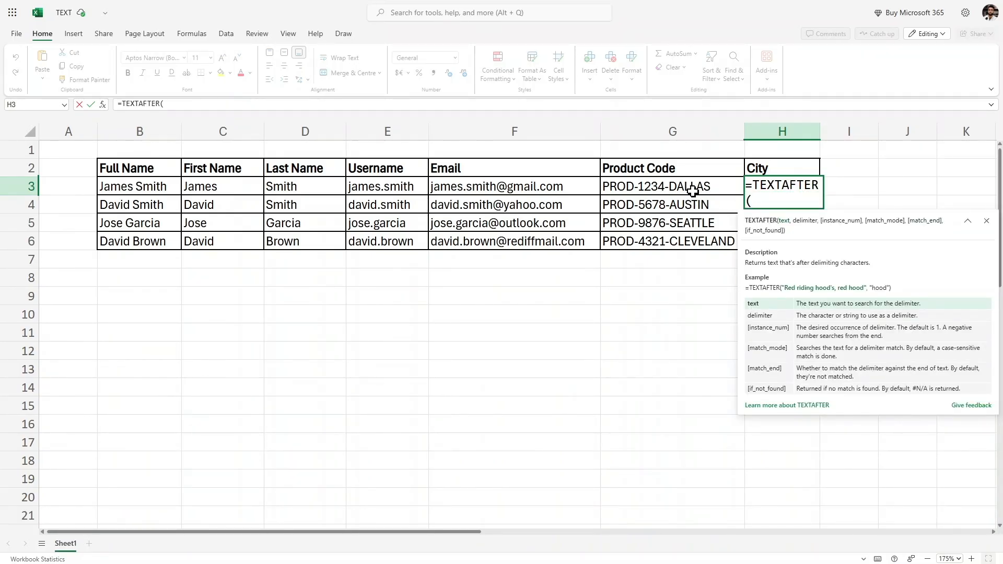
click(716, 188)
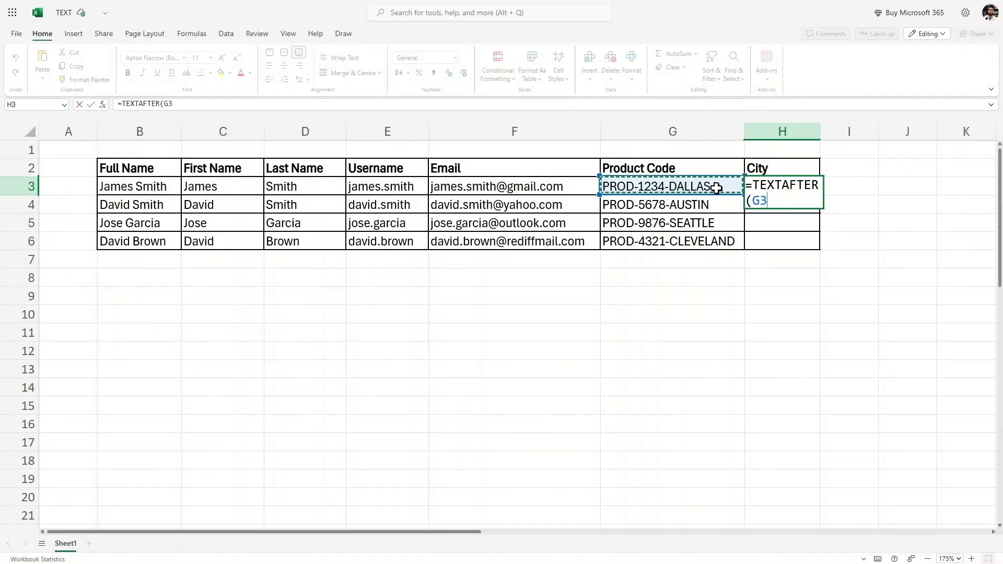
text(,"-)
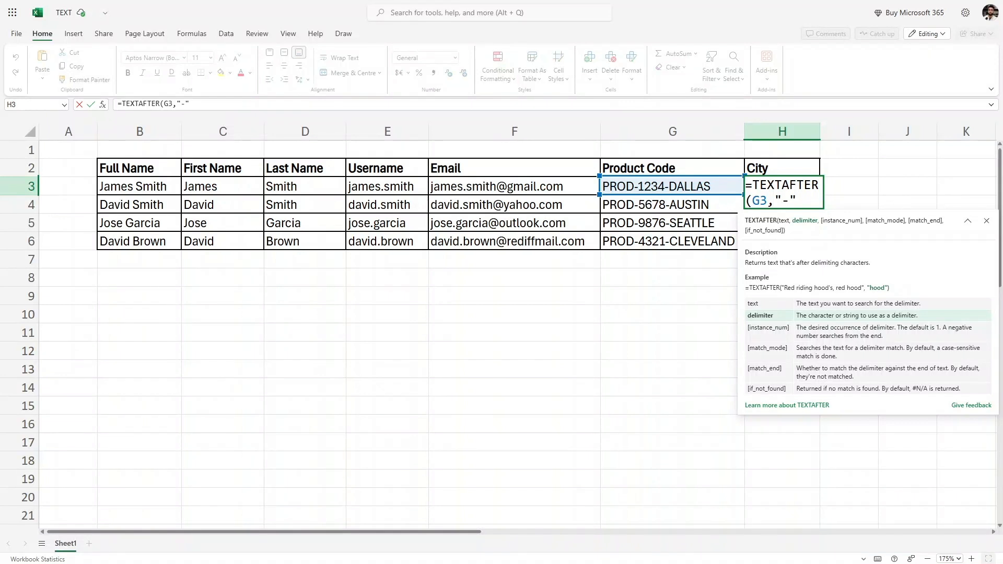
text(,)
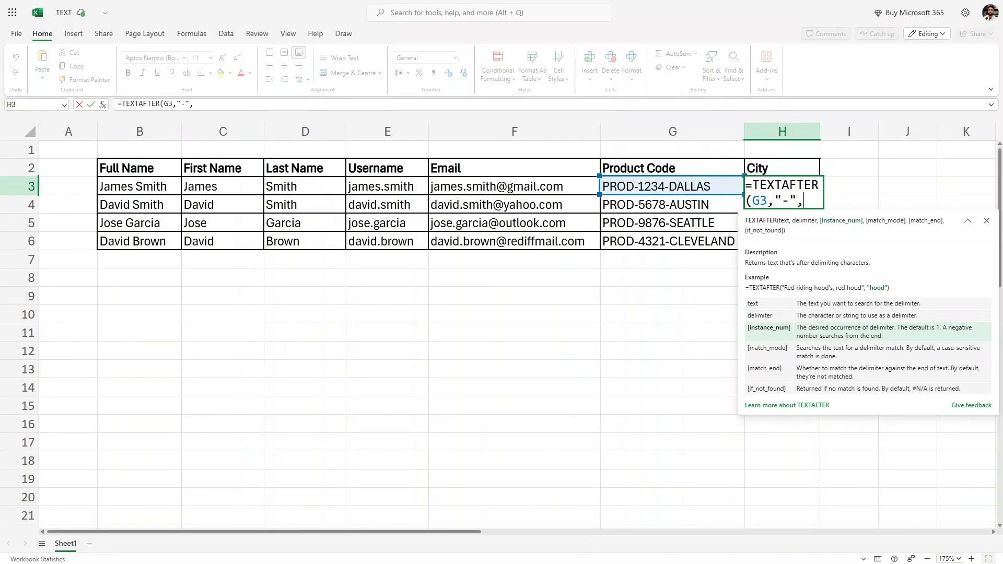
text(2)
text())
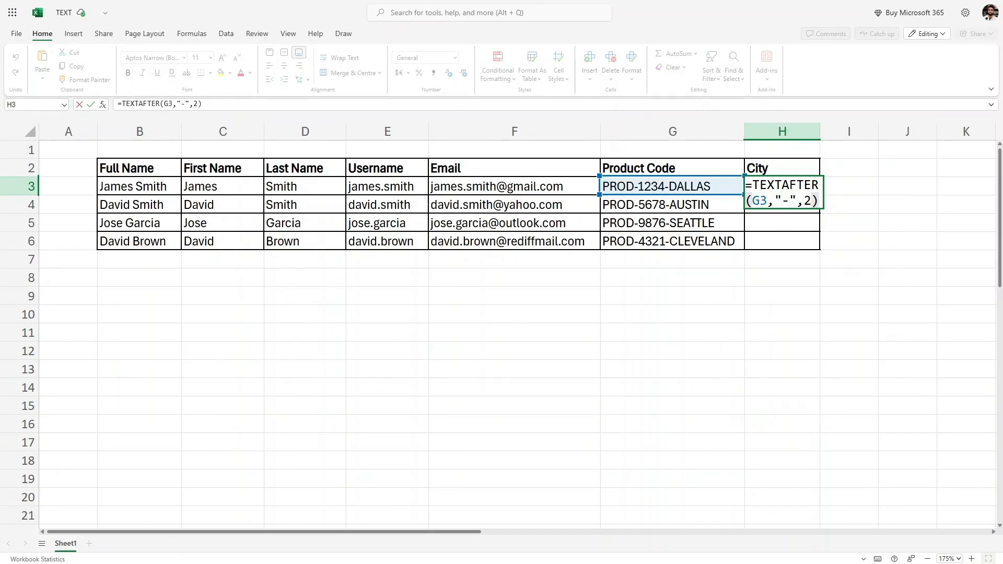
key(Return)
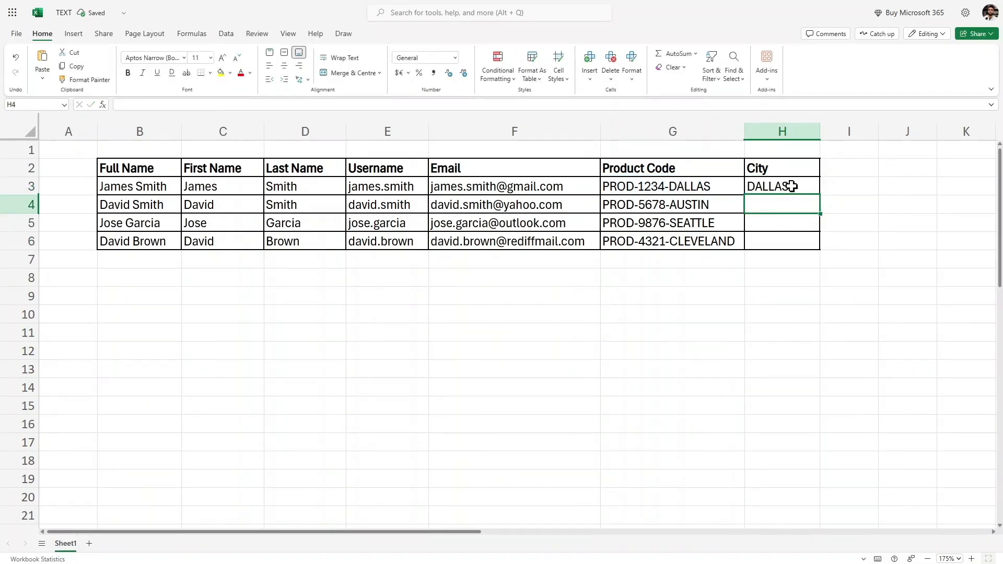
- Change the H3 formula to =TEXTAFTER(G3:G6,"-",2) to extract the cities for all product codes, and check the City cells
click(792, 186)
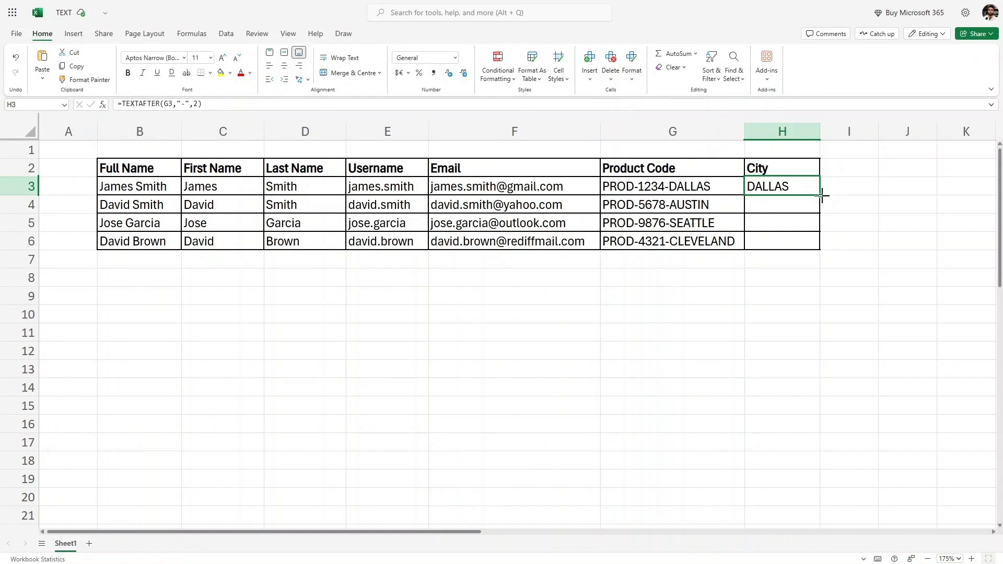
double_click(779, 188)
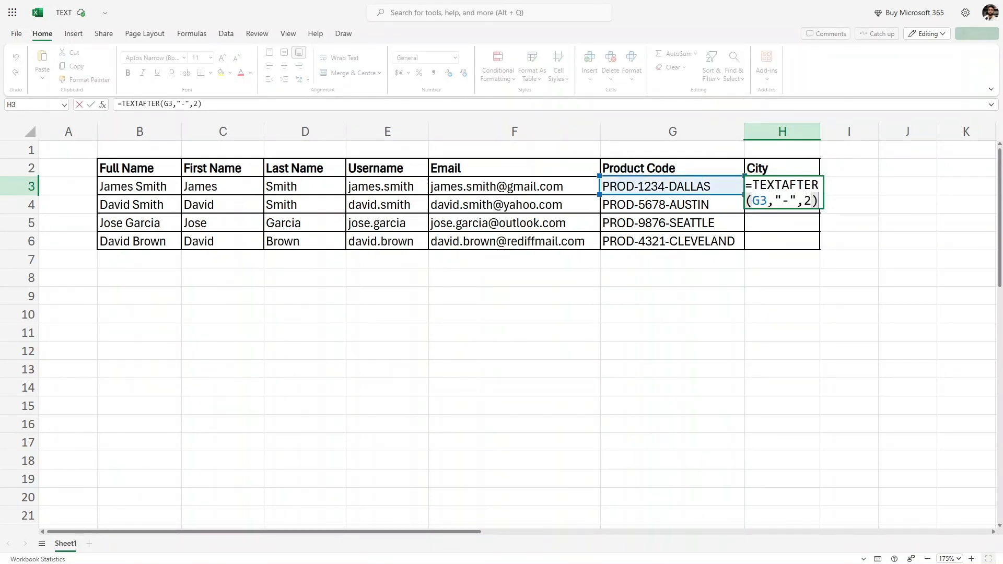
key(shift+Left)
key(shift+Left)
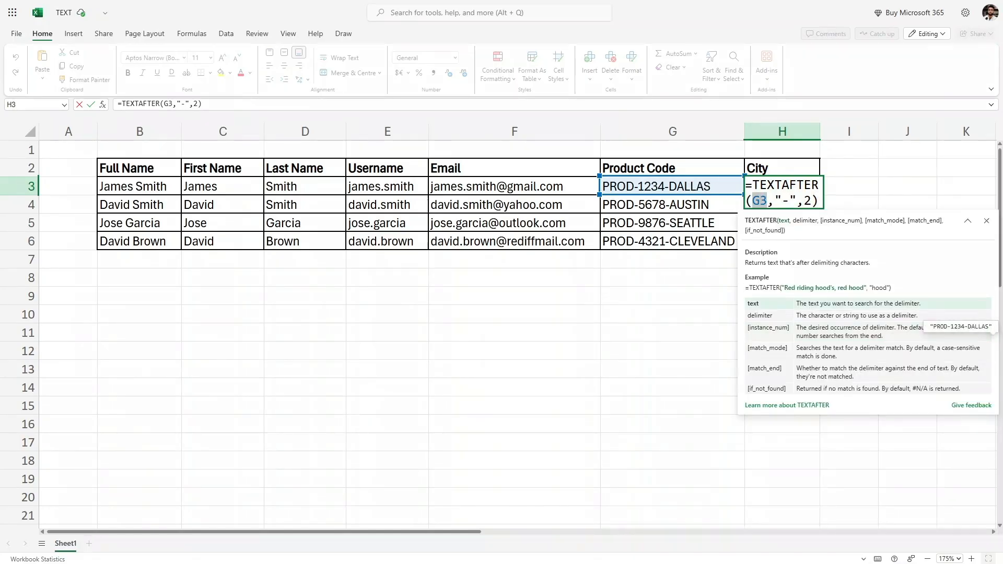
key(BackSpace)
drag(656, 188, 689, 238)
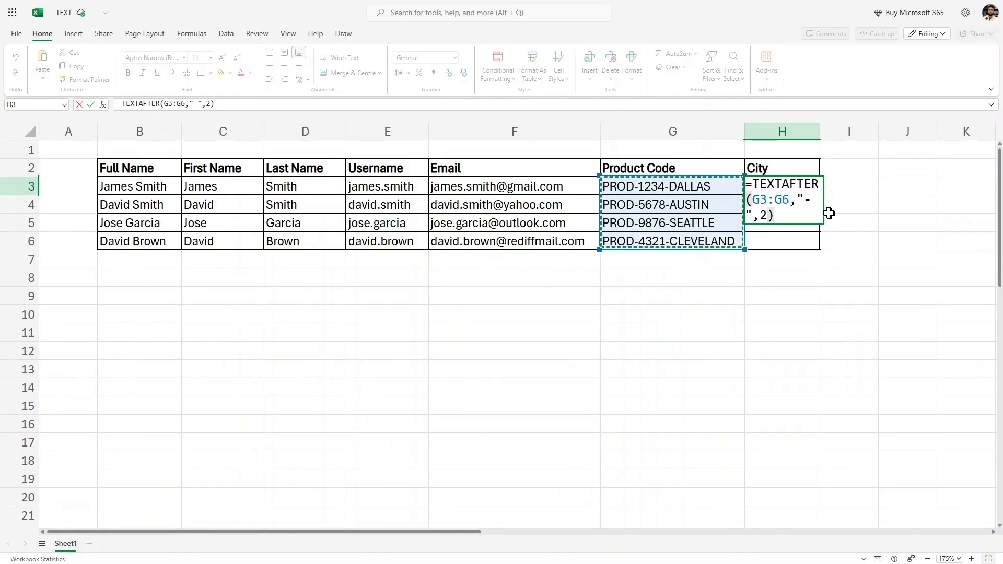
key(Return)
click(831, 243)
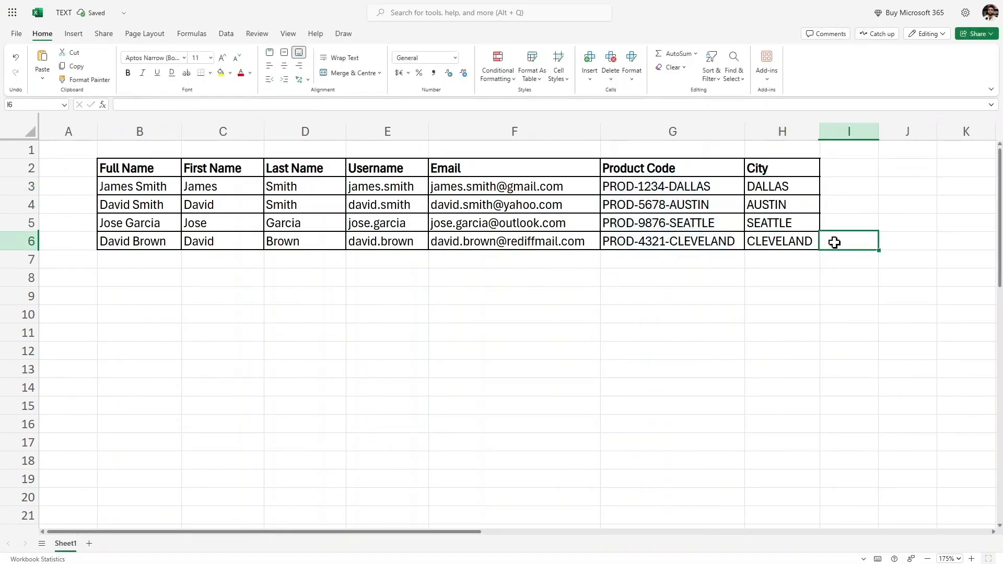
click(796, 188)
click(799, 225)
click(818, 238)
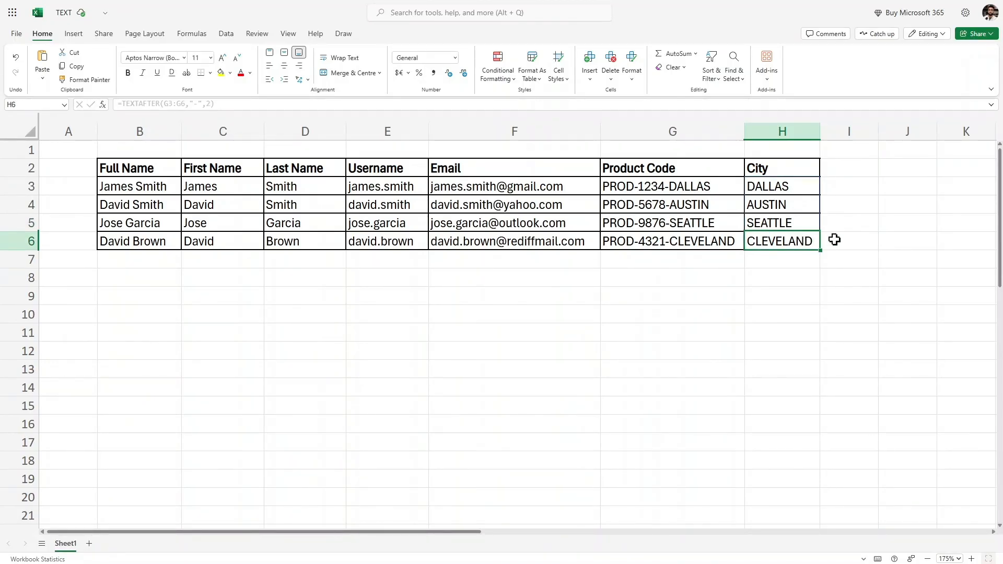
click(835, 239)
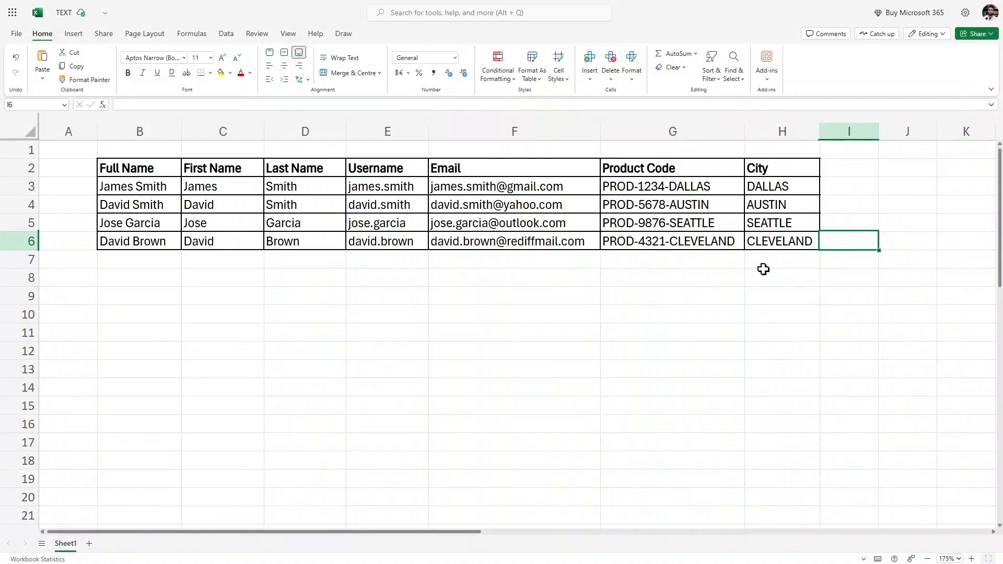